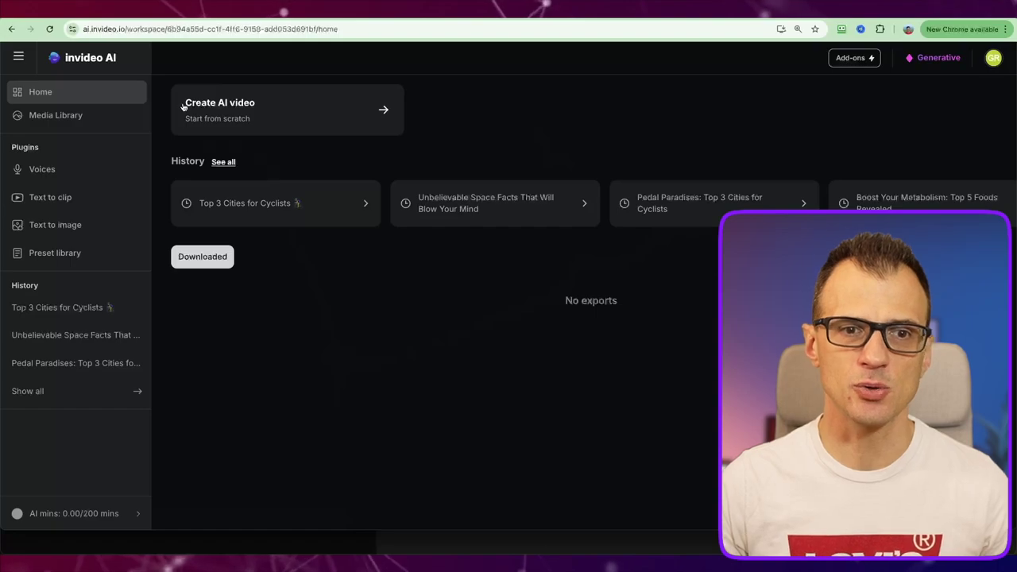
Start a new AI video and view the available invideo AI v3.0 model versions
{"action": "left_click", "coordinate": [253, 119]}
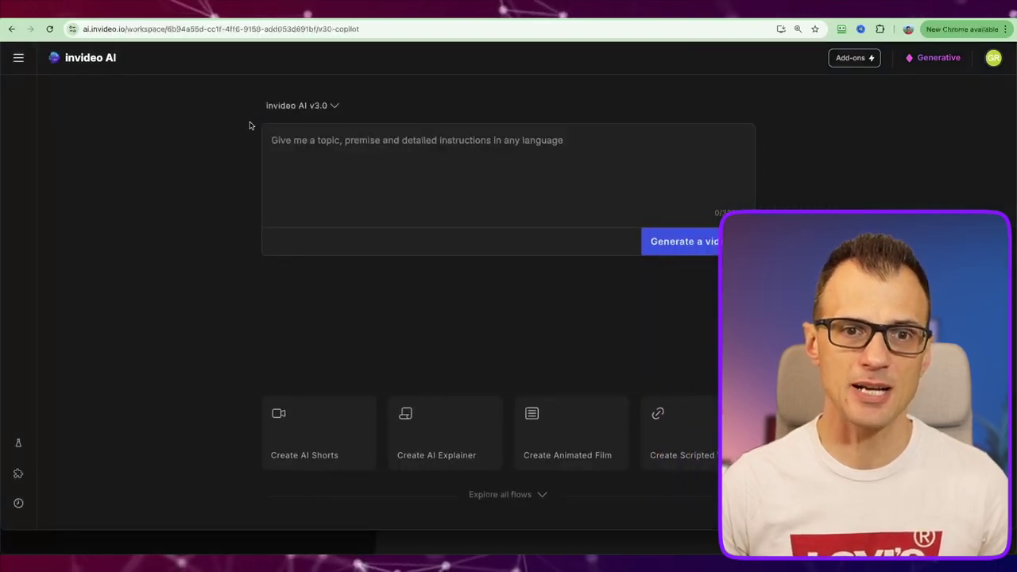
{"action": "left_click", "coordinate": [322, 106]}
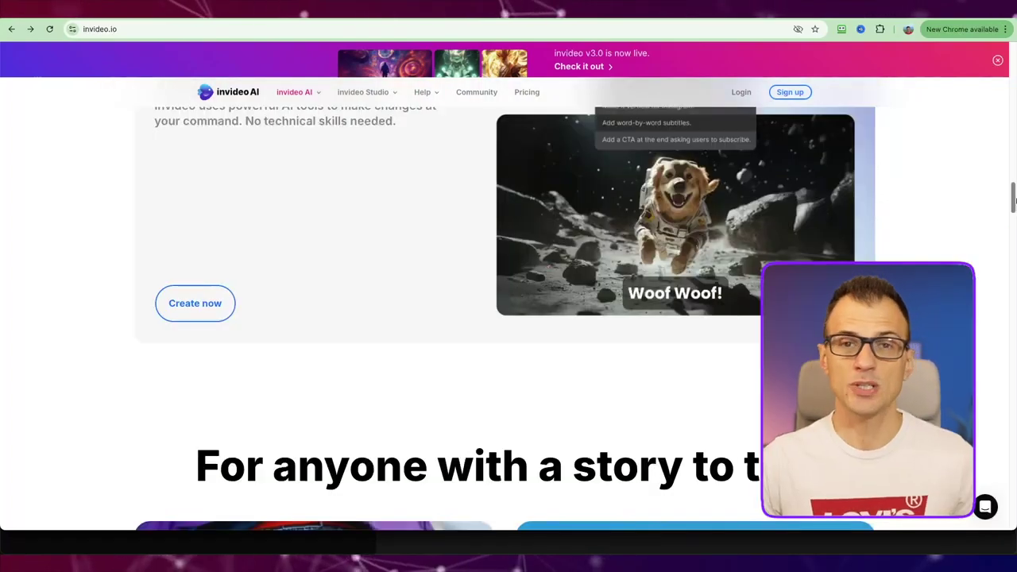
Scroll the invideo.io homepage feature showcase
{"action": "mouse_move", "coordinate": [1015, 200]}
{"action": "left_mouse_down"}
{"action": "mouse_move", "coordinate": [1014, 159]}
{"action": "mouse_move", "coordinate": [1015, 194]}
{"action": "left_mouse_up"}
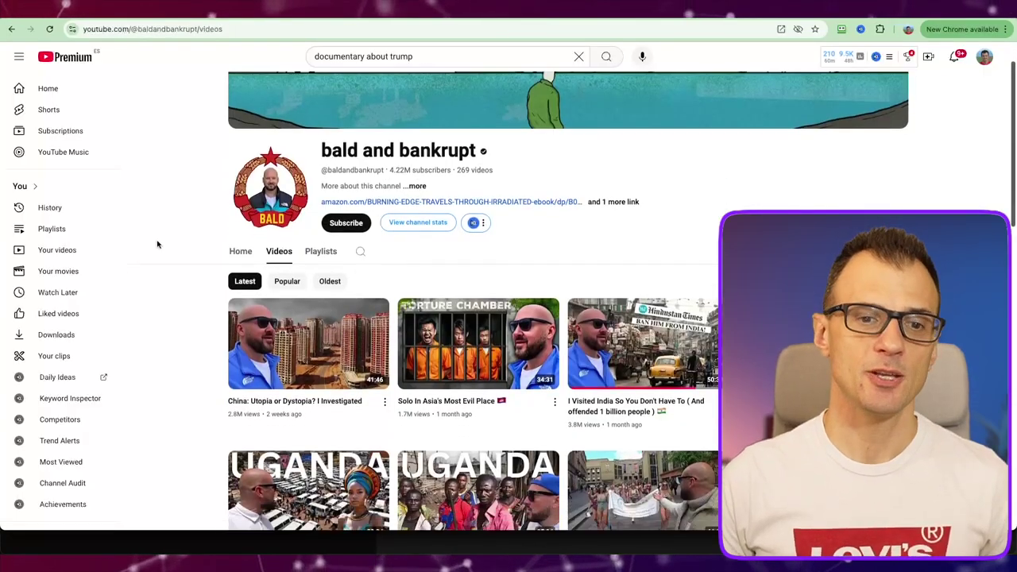
Scroll through the travel creator's YouTube Videos list
{"action": "scroll", "coordinate": [156, 241], "scroll_direction": "down", "scroll_amount": 2}
{"action": "scroll", "coordinate": [155, 241], "scroll_direction": "down", "scroll_amount": 1}
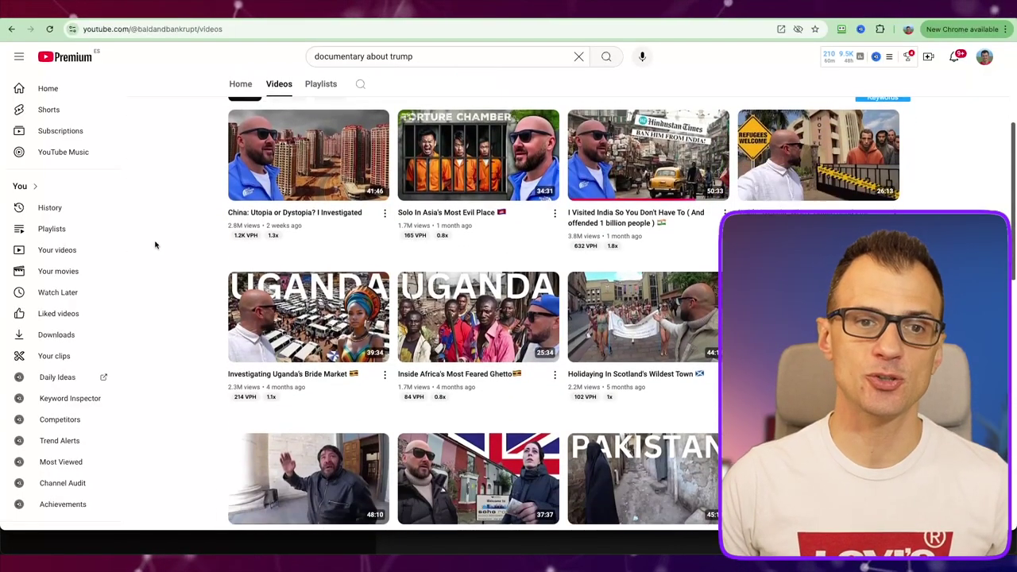
{"action": "scroll", "coordinate": [156, 240], "scroll_direction": "up", "scroll_amount": 1}
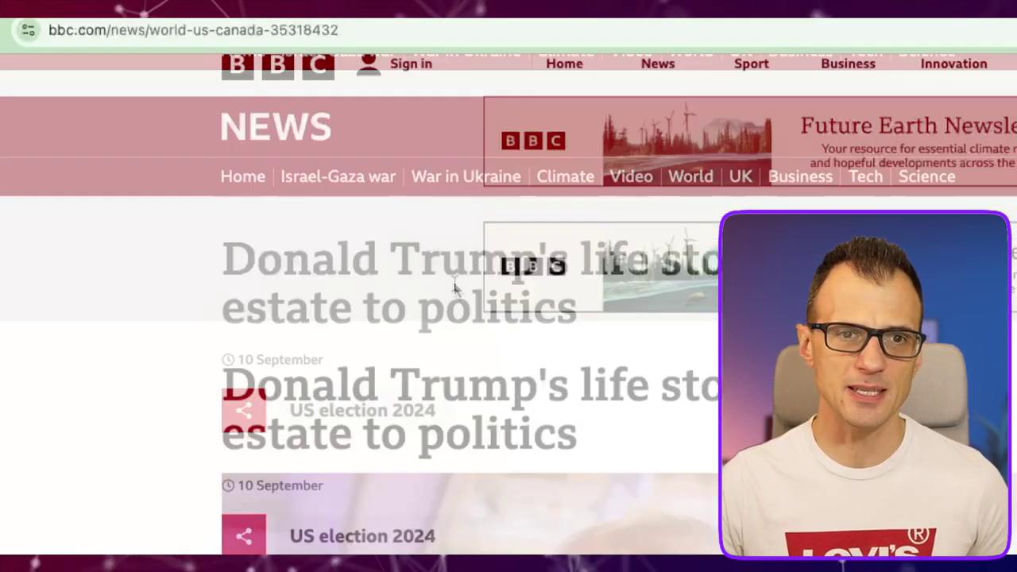
Scroll down through the BBC article on Donald Trump's life story
{"action": "scroll", "coordinate": [604, 342], "scroll_direction": "down", "scroll_amount": 5}
{"action": "scroll", "coordinate": [604, 350], "scroll_direction": "down", "scroll_amount": 5}
{"action": "scroll", "coordinate": [604, 354], "scroll_direction": "down", "scroll_amount": 5}
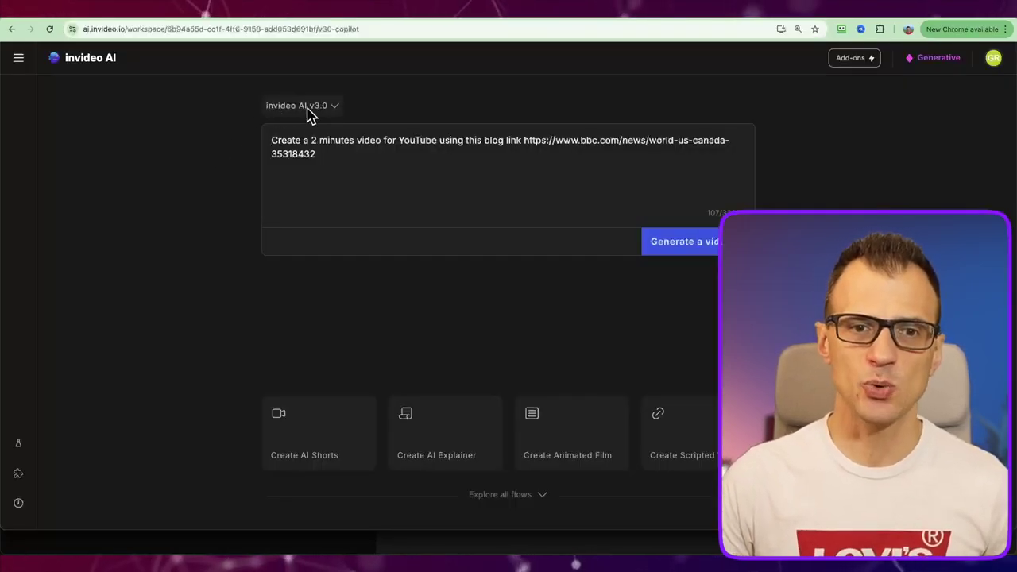
Keep the v3.0 model and change the prompt wording to '2 minute'
{"action": "left_click", "coordinate": [315, 113]}
{"action": "left_click", "coordinate": [304, 159]}
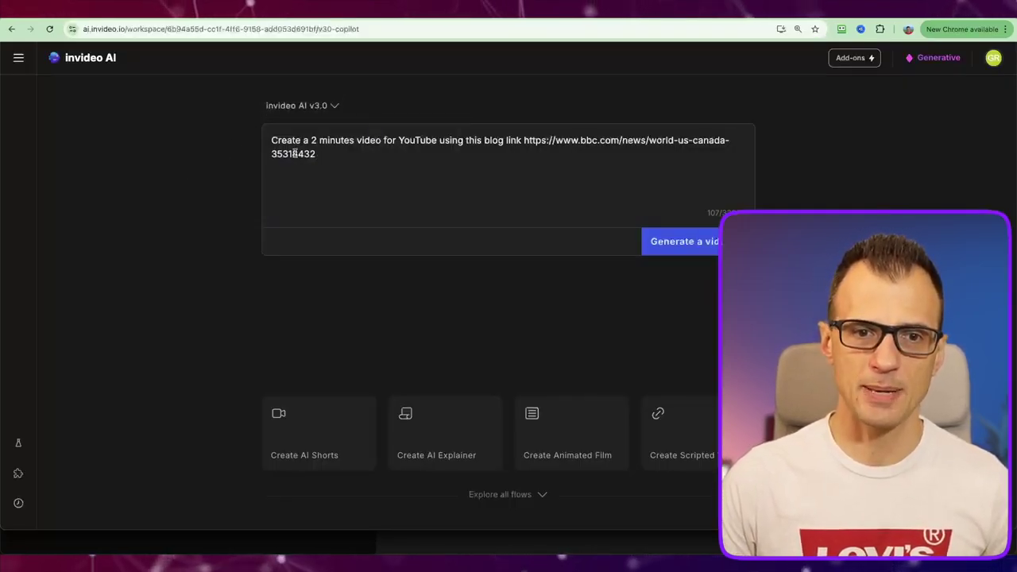
{"action": "key", "text": "BackSpace"}
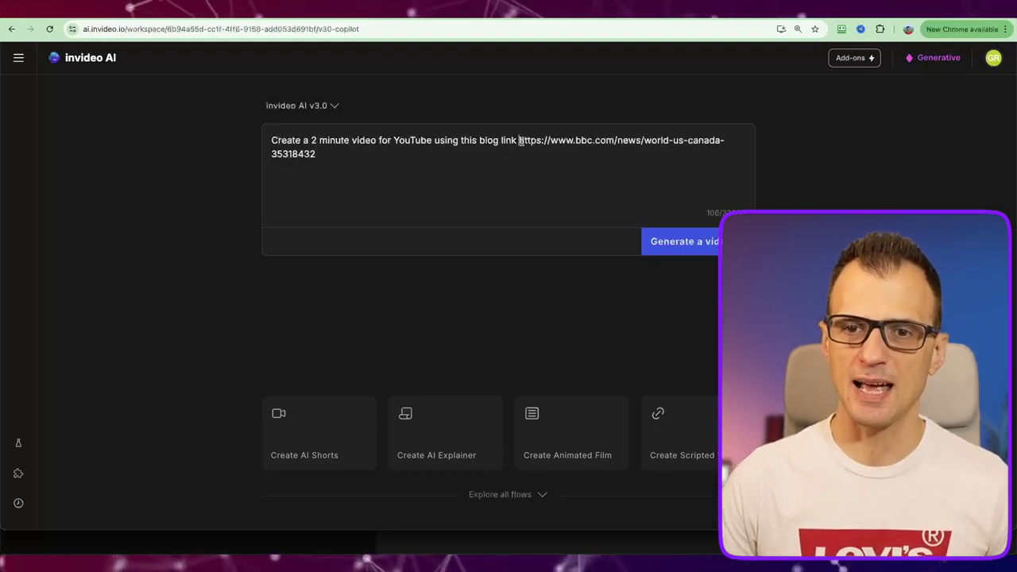
Append 'Make it interesting, informative, controversial, provide cool facts. Add tension.' after the BBC link
{"action": "left_click_drag", "start_coordinate": [521, 141], "coordinate": [411, 151]}
{"action": "left_click", "coordinate": [491, 155]}
{"action": "type", "text": ". Make it interesting, informative, controversial, provide cool facts. Add tension."}
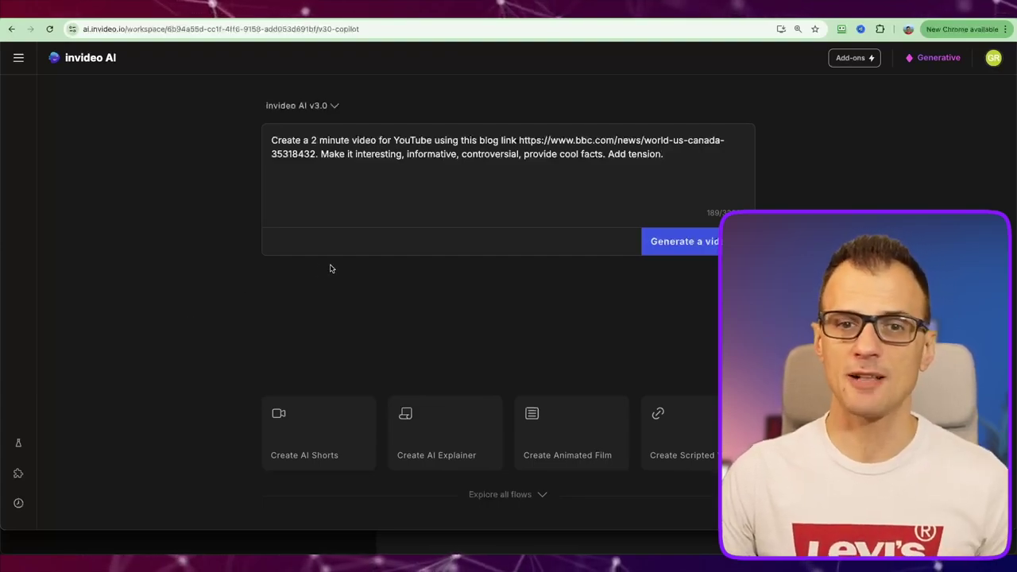
{"action": "left_click", "coordinate": [736, 168]}
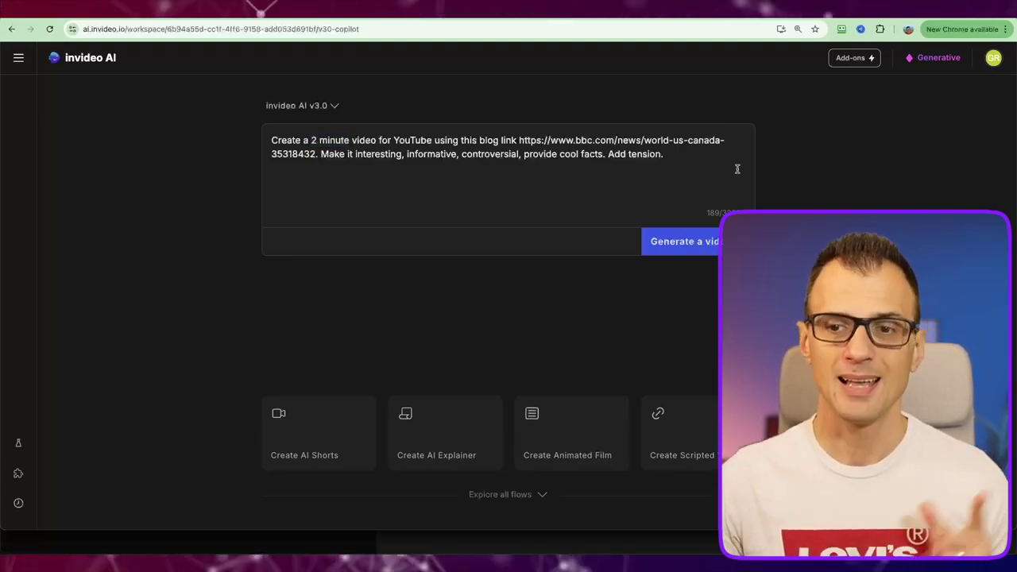
Generate the video and review the drafted title 'The Unstoppable Rise of Donald Trump'
{"action": "left_click", "coordinate": [700, 250]}
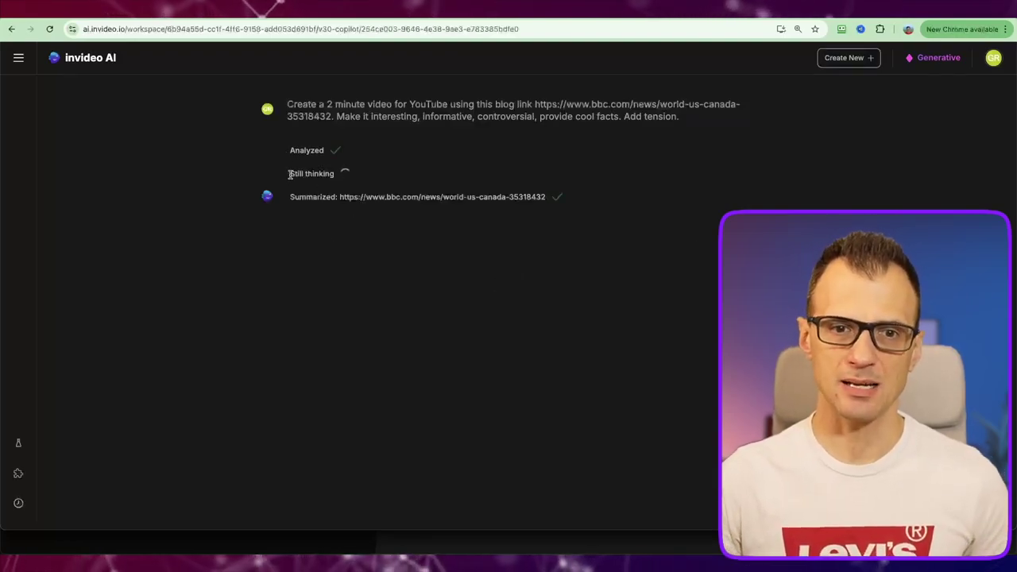
{"action": "left_click_drag", "start_coordinate": [290, 197], "coordinate": [566, 201]}
{"action": "left_click", "coordinate": [539, 197]}
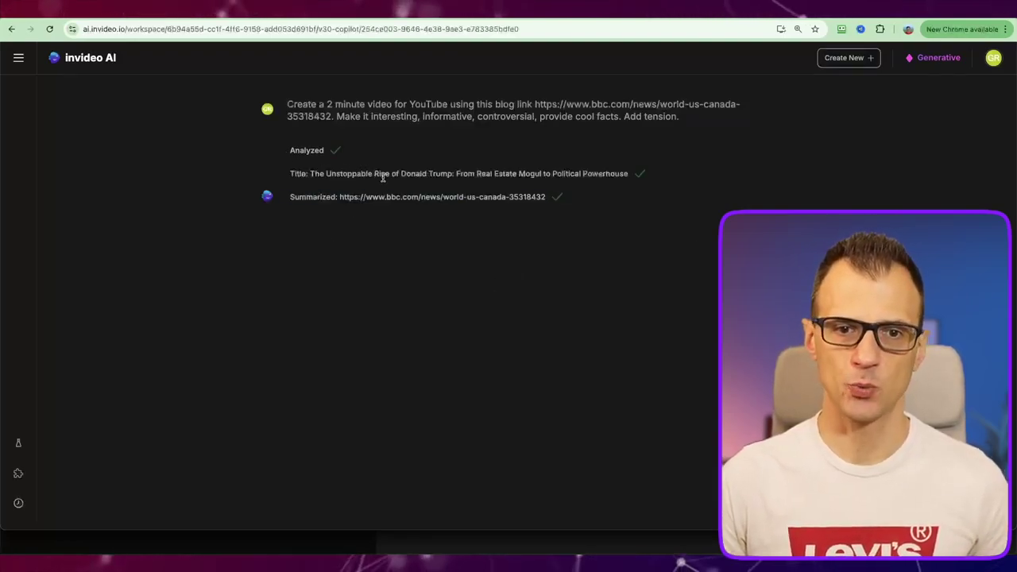
{"action": "left_click_drag", "start_coordinate": [291, 173], "coordinate": [482, 174]}
{"action": "left_click", "coordinate": [490, 183]}
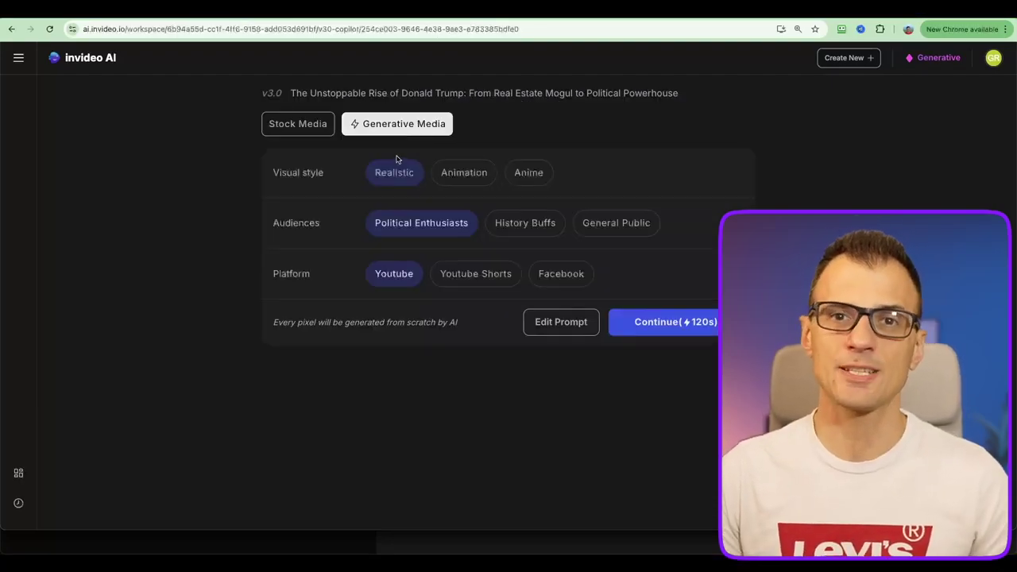
Keep Generative Media, target the General Public audience, and continue to generation
{"action": "left_click", "coordinate": [291, 127]}
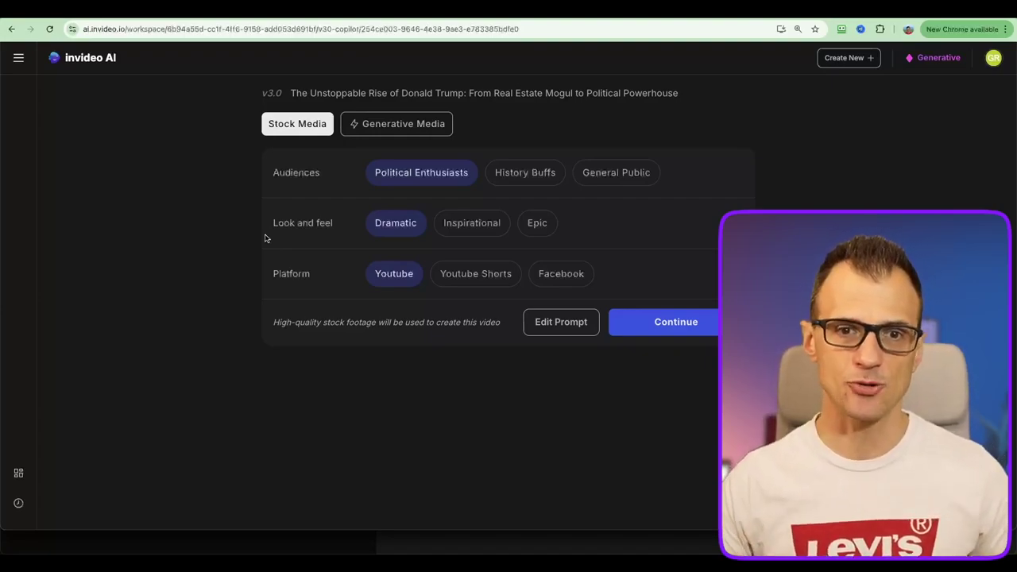
{"action": "left_click", "coordinate": [415, 130]}
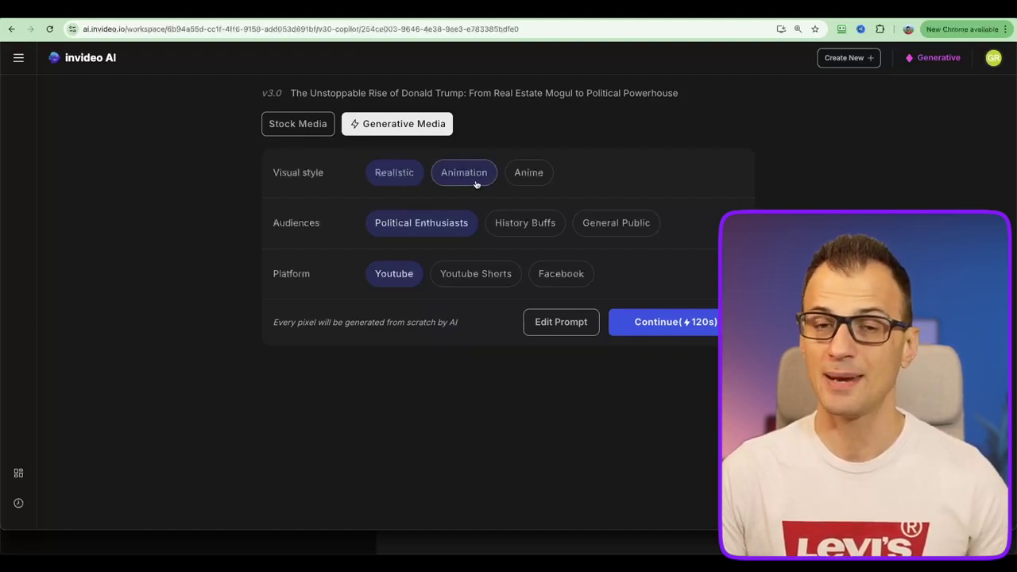
{"action": "left_click", "coordinate": [615, 229]}
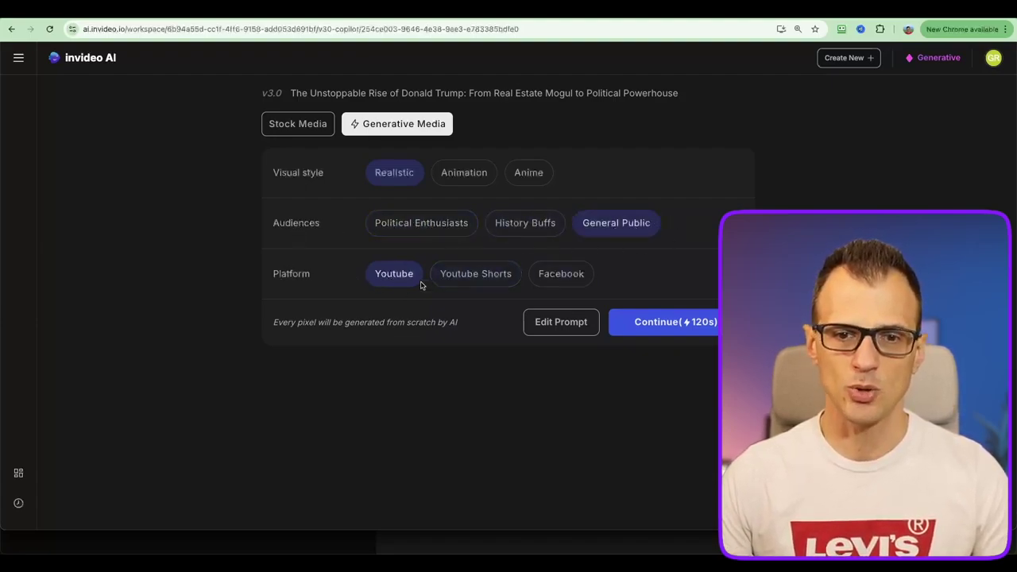
{"action": "left_click", "coordinate": [697, 331]}
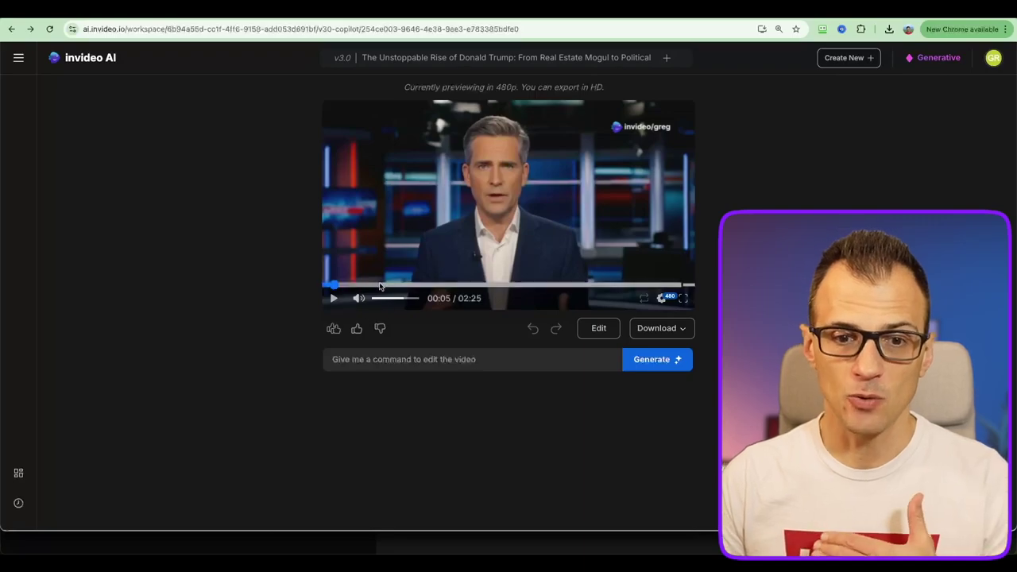
Scrub the preview through the scenes to the Trump podium shot at 01:28
{"action": "left_click", "coordinate": [377, 284]}
{"action": "left_click_drag", "start_coordinate": [377, 284], "coordinate": [396, 286]}
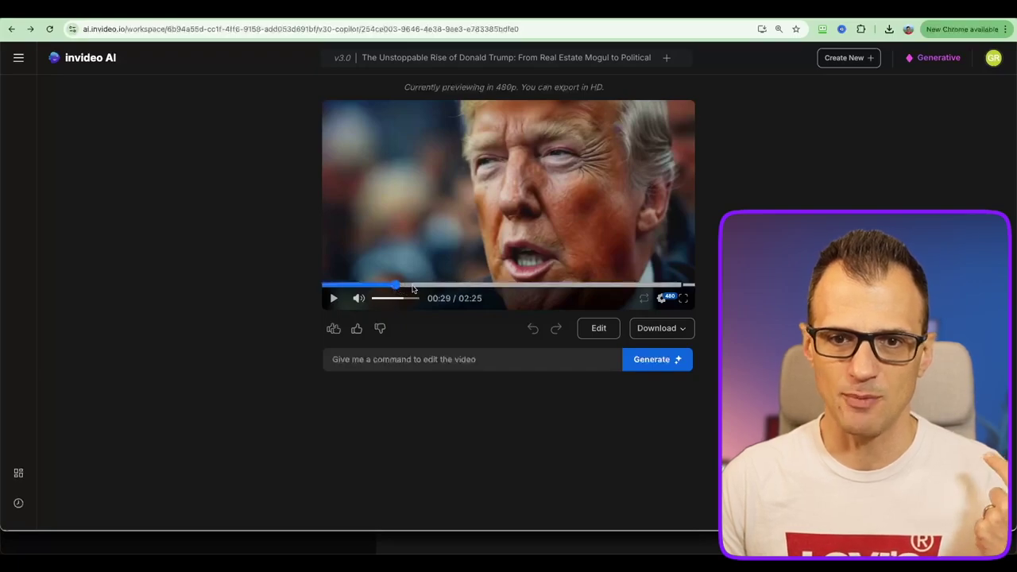
{"action": "left_click_drag", "start_coordinate": [396, 286], "coordinate": [426, 286]}
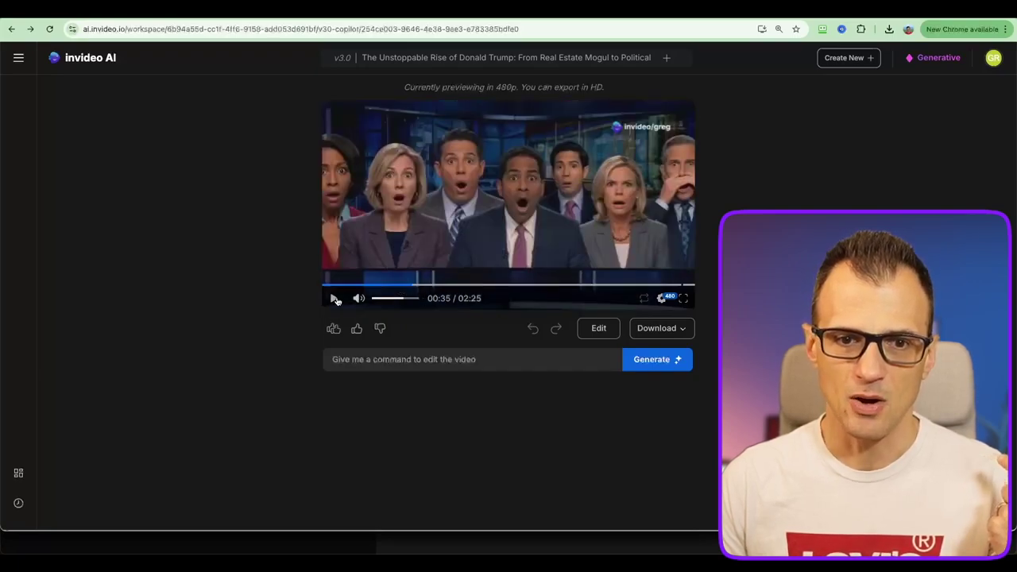
{"action": "left_click", "coordinate": [428, 286]}
{"action": "left_click_drag", "start_coordinate": [429, 286], "coordinate": [437, 286]}
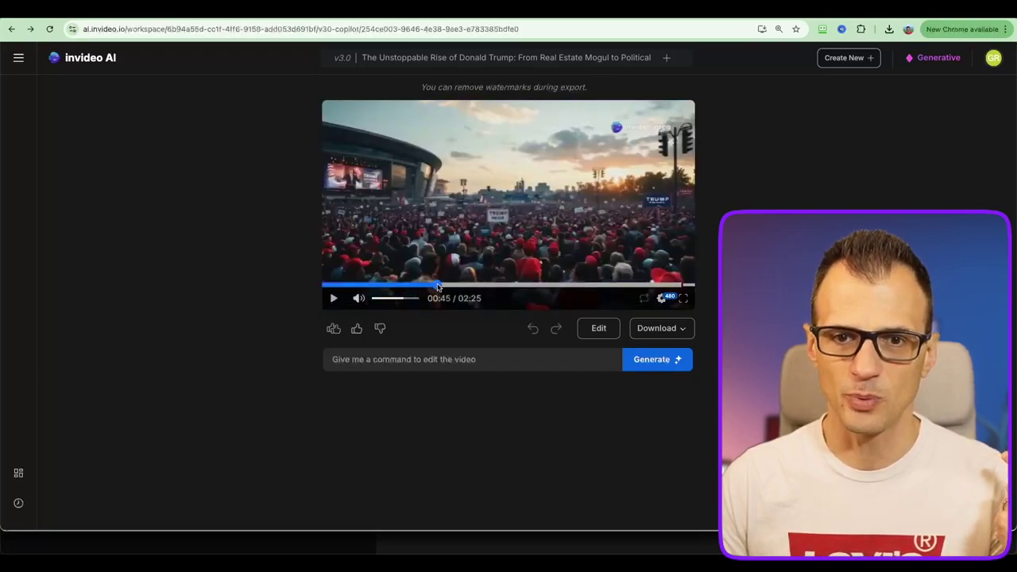
{"action": "left_click", "coordinate": [466, 286]}
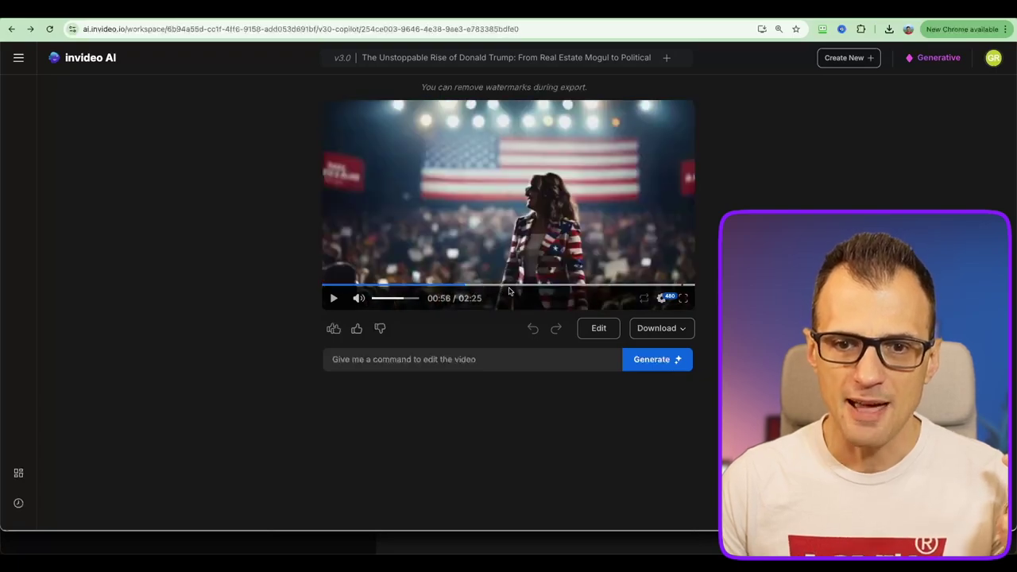
{"action": "left_click", "coordinate": [518, 286]}
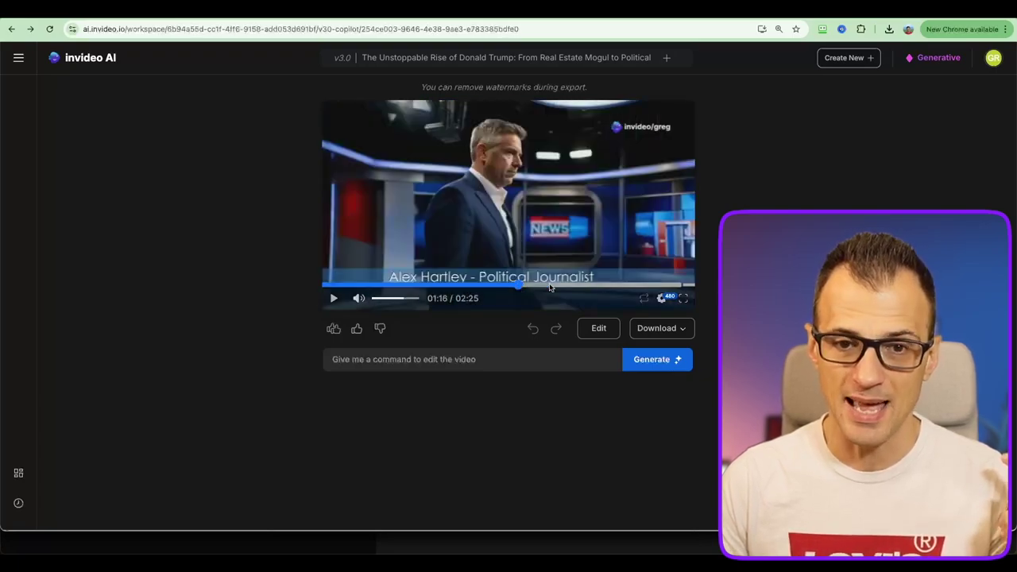
{"action": "left_click", "coordinate": [549, 286]}
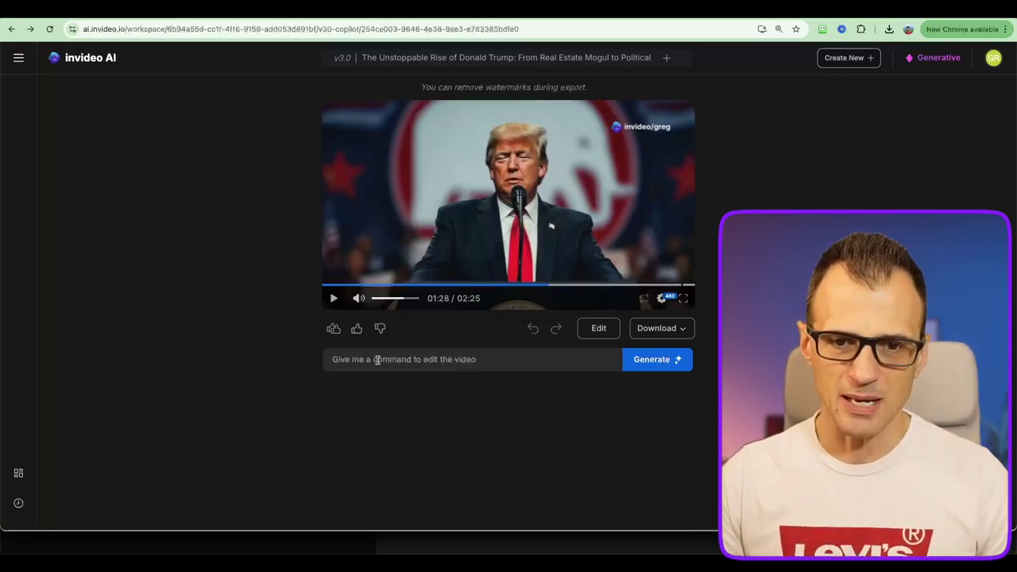
Show the suggested edit commands in the 'Give me a command' field
{"action": "left_click", "coordinate": [449, 364]}
{"action": "left_click", "coordinate": [262, 362]}
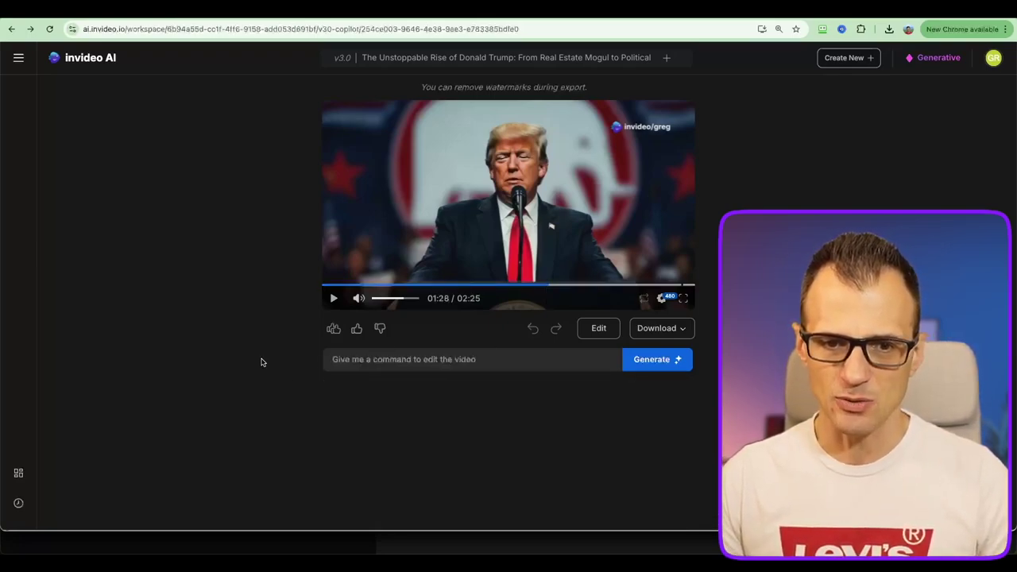
{"action": "left_click", "coordinate": [375, 359]}
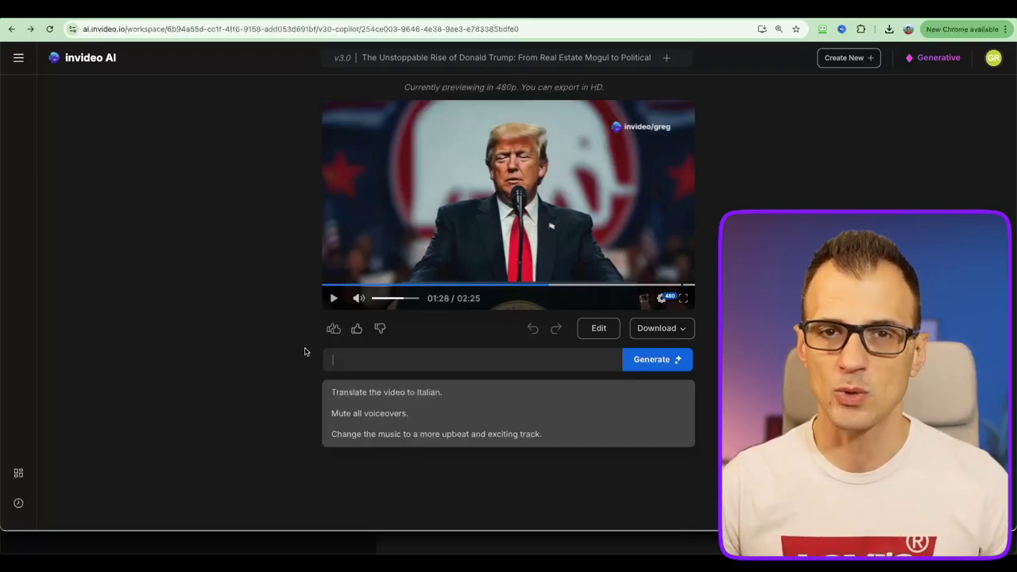
Type 'translate to french' as a command, select 'make it longer', and open Edit
{"action": "left_click", "coordinate": [270, 341]}
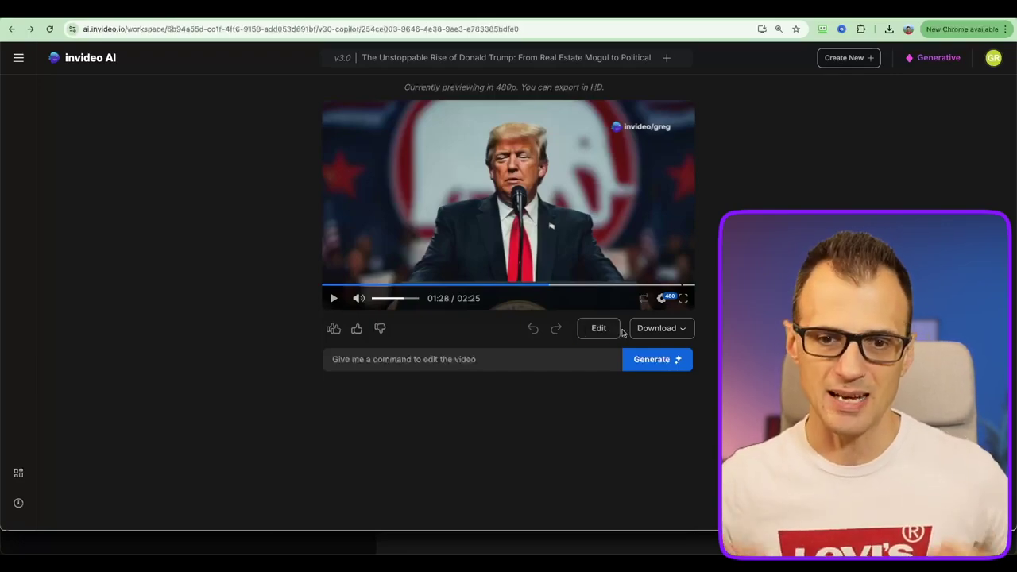
{"action": "left_click", "coordinate": [408, 358]}
{"action": "type", "text": "translate to french"}
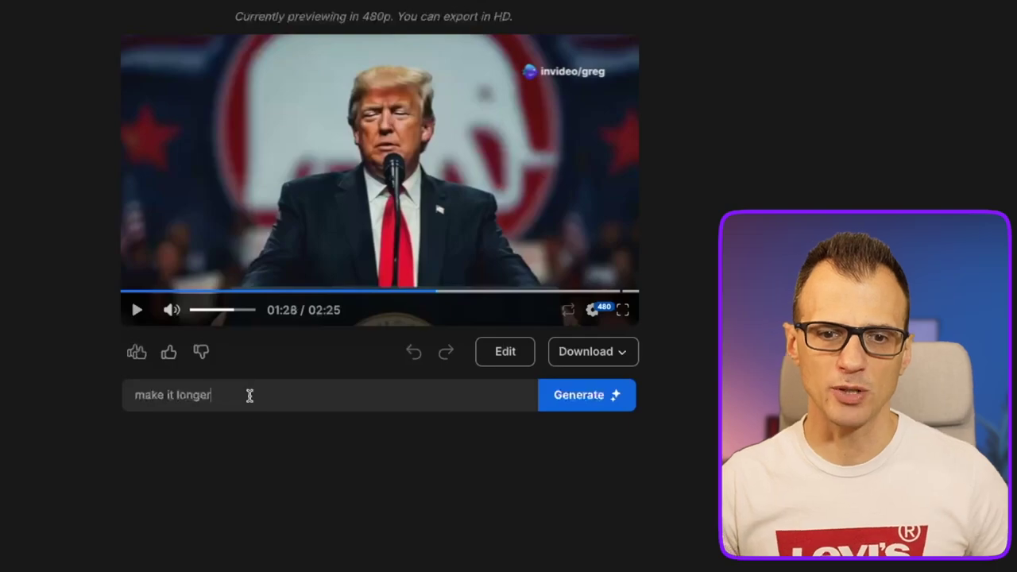
{"action": "left_click_drag", "start_coordinate": [249, 395], "coordinate": [99, 398]}
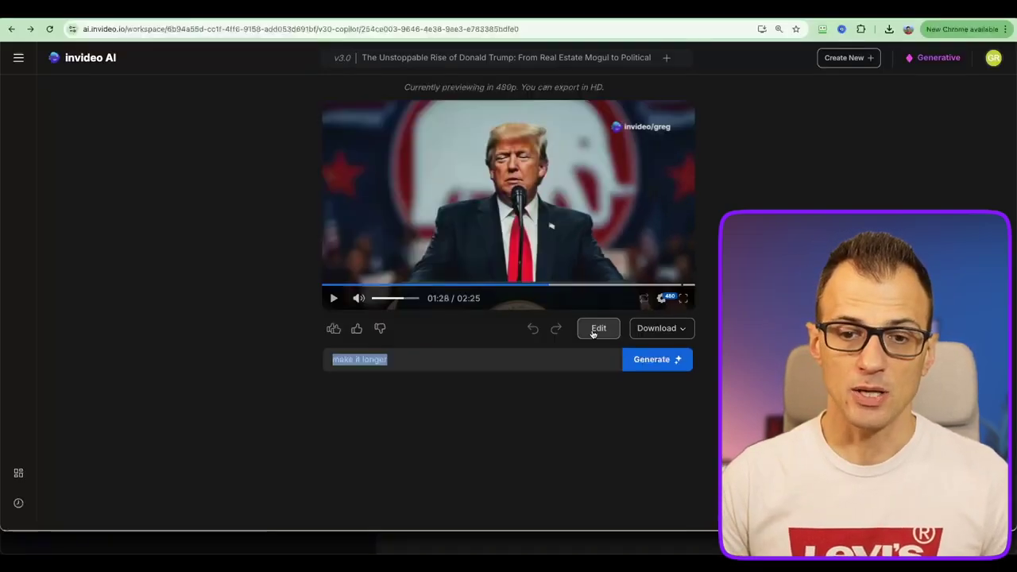
{"action": "left_click", "coordinate": [501, 367]}
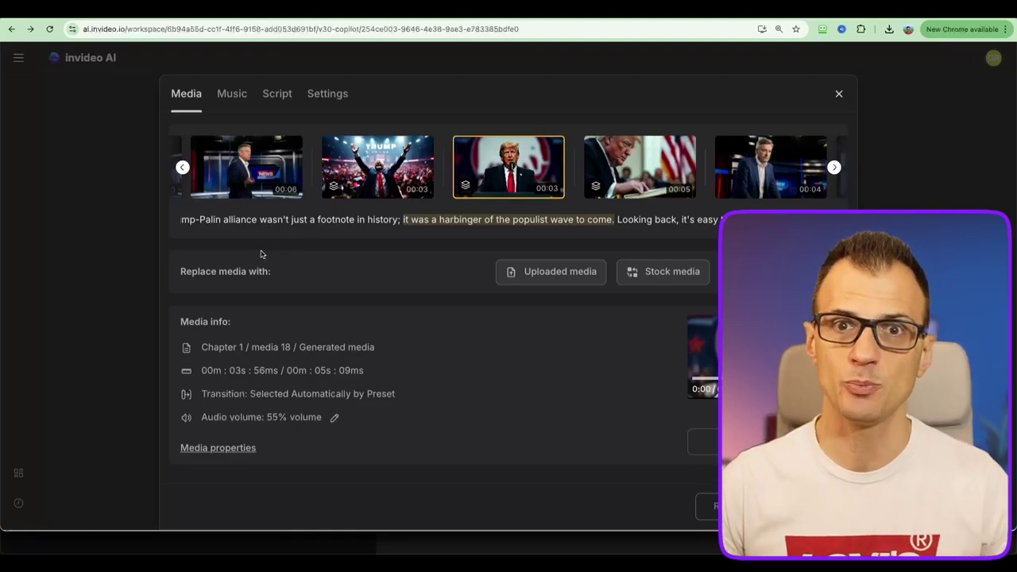
Browse the Chapter 1 script rows and select the 2016 Republican primary line
{"action": "left_click", "coordinate": [276, 95]}
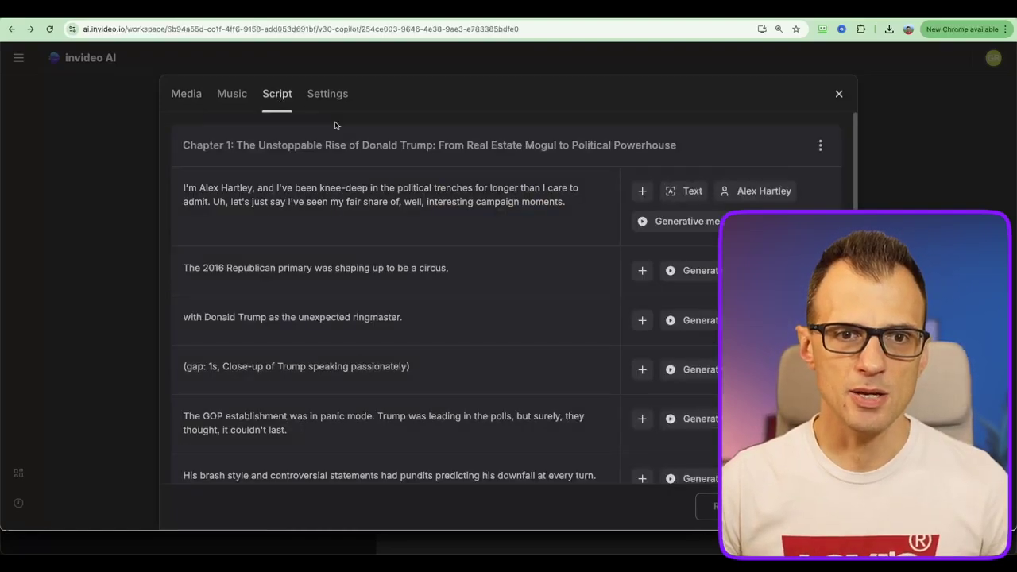
{"action": "scroll", "coordinate": [509, 302], "scroll_direction": "down", "scroll_amount": 2}
{"action": "scroll", "coordinate": [509, 302], "scroll_direction": "down", "scroll_amount": 5}
{"action": "scroll", "coordinate": [509, 302], "scroll_direction": "down", "scroll_amount": 10}
{"action": "scroll", "coordinate": [382, 238], "scroll_direction": "up", "scroll_amount": 1}
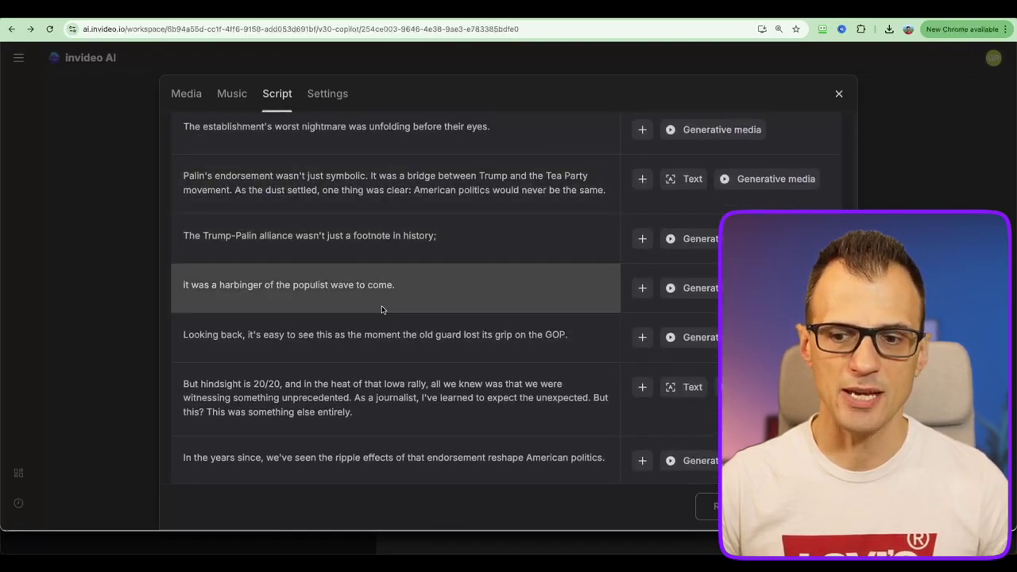
{"action": "scroll", "coordinate": [384, 314], "scroll_direction": "down", "scroll_amount": 1}
{"action": "scroll", "coordinate": [381, 251], "scroll_direction": "down", "scroll_amount": 3}
{"action": "scroll", "coordinate": [286, 254], "scroll_direction": "down", "scroll_amount": 2}
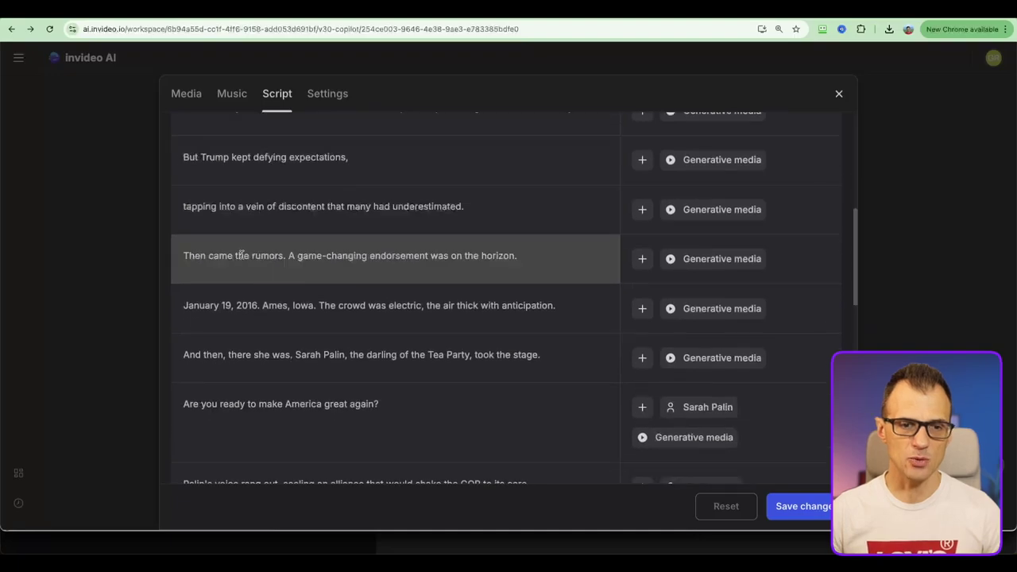
{"action": "scroll", "coordinate": [348, 278], "scroll_direction": "down", "scroll_amount": 3}
{"action": "scroll", "coordinate": [448, 273], "scroll_direction": "down", "scroll_amount": 1}
{"action": "scroll", "coordinate": [439, 297], "scroll_direction": "down", "scroll_amount": 5}
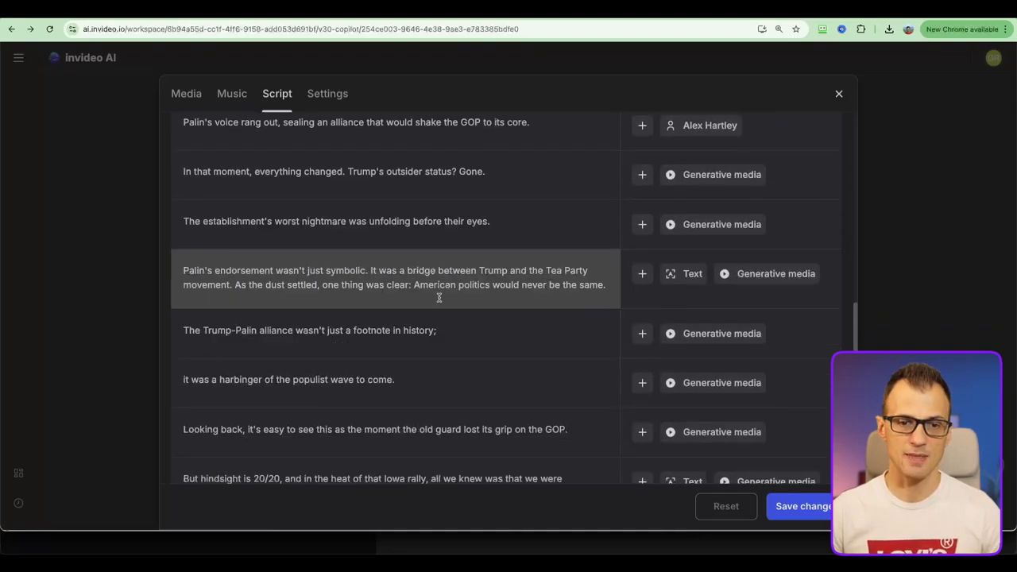
{"action": "scroll", "coordinate": [431, 290], "scroll_direction": "up", "scroll_amount": 2}
{"action": "scroll", "coordinate": [441, 300], "scroll_direction": "up", "scroll_amount": 5}
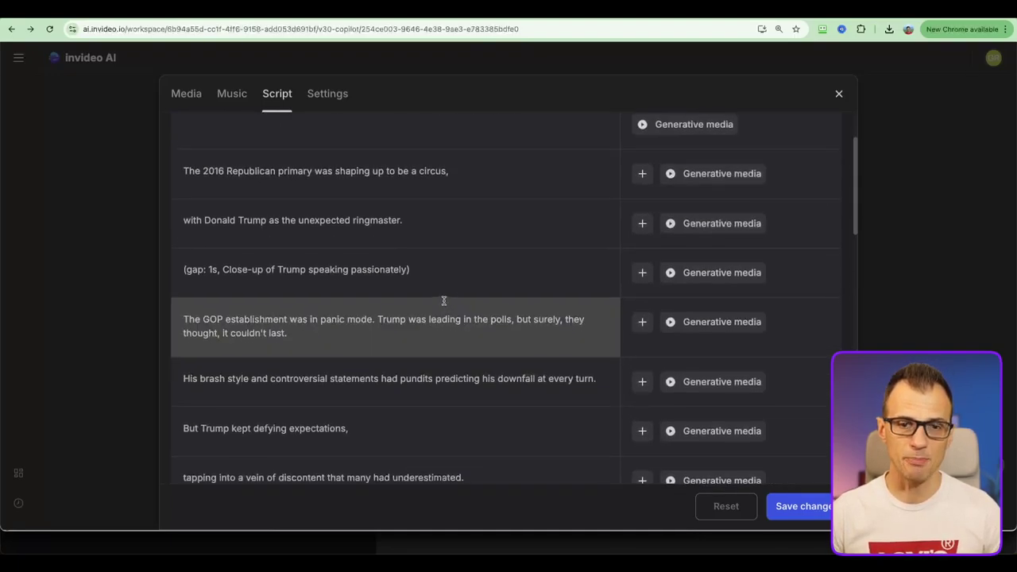
{"action": "scroll", "coordinate": [442, 299], "scroll_direction": "up", "scroll_amount": 2}
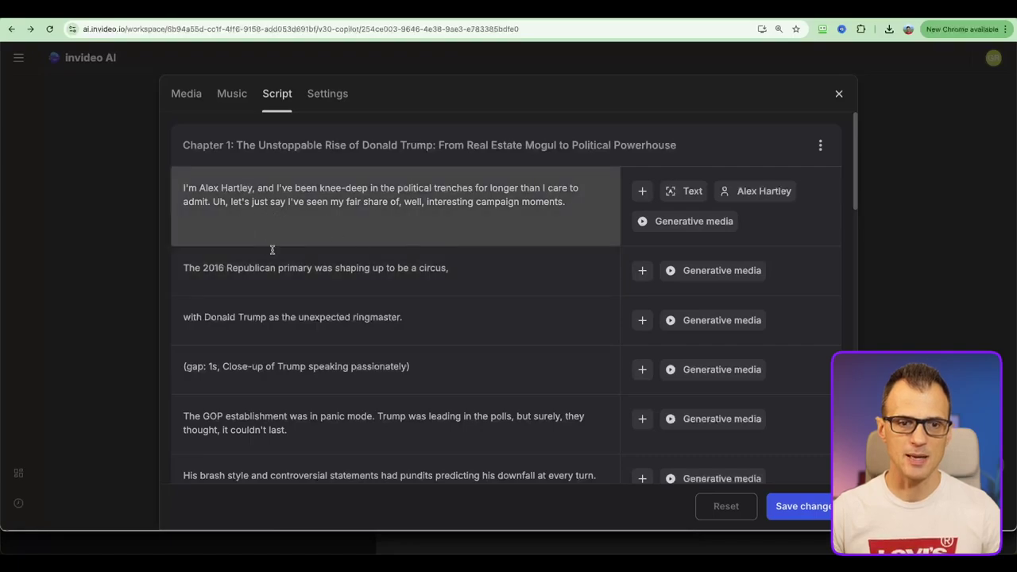
{"action": "left_click_drag", "start_coordinate": [491, 272], "coordinate": [196, 268]}
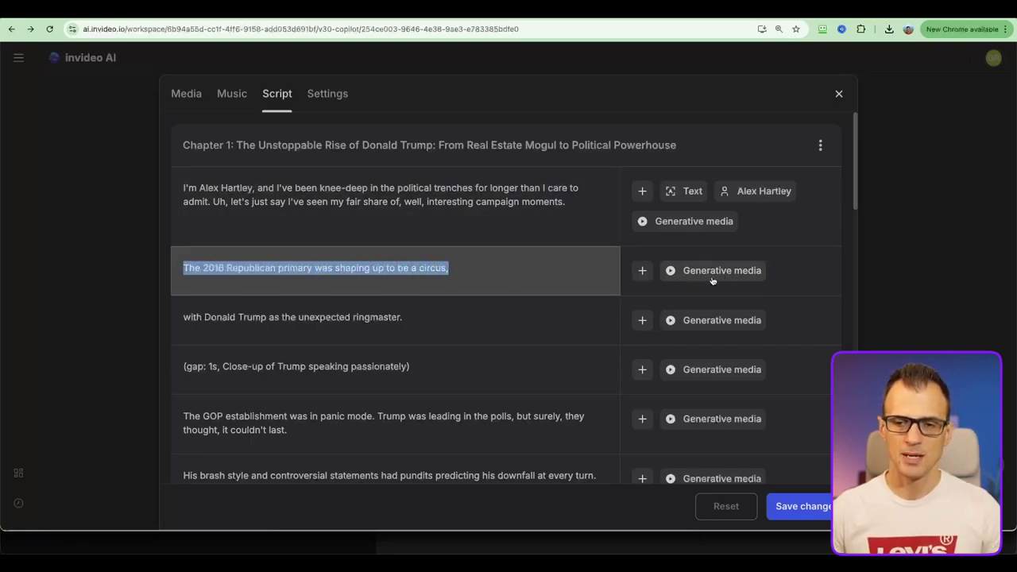
View the generative media prompts for the 2016 line and the gap row without changes
{"action": "left_click", "coordinate": [743, 279]}
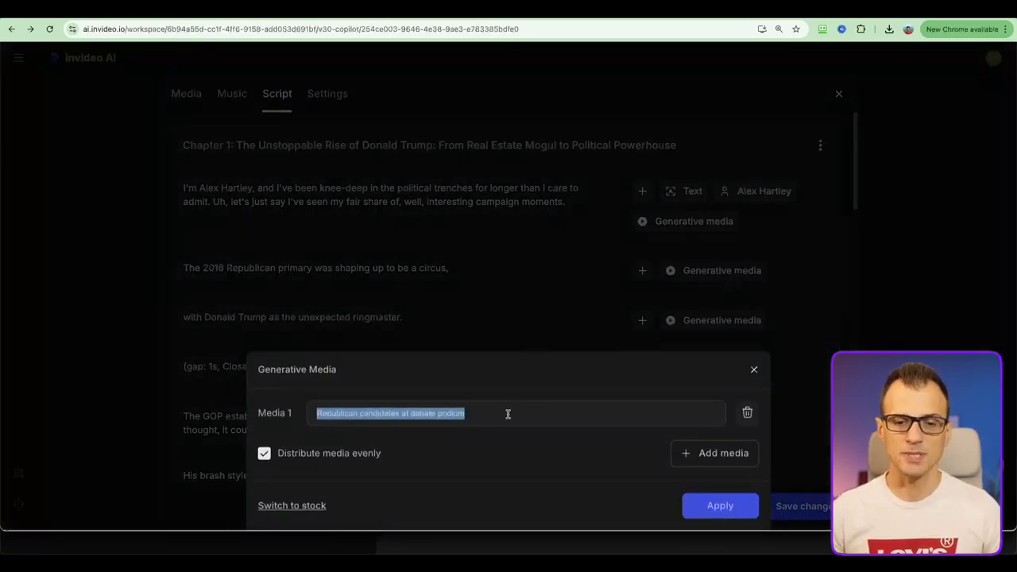
{"action": "left_click", "coordinate": [508, 413]}
{"action": "left_click_drag", "start_coordinate": [491, 414], "coordinate": [314, 419]}
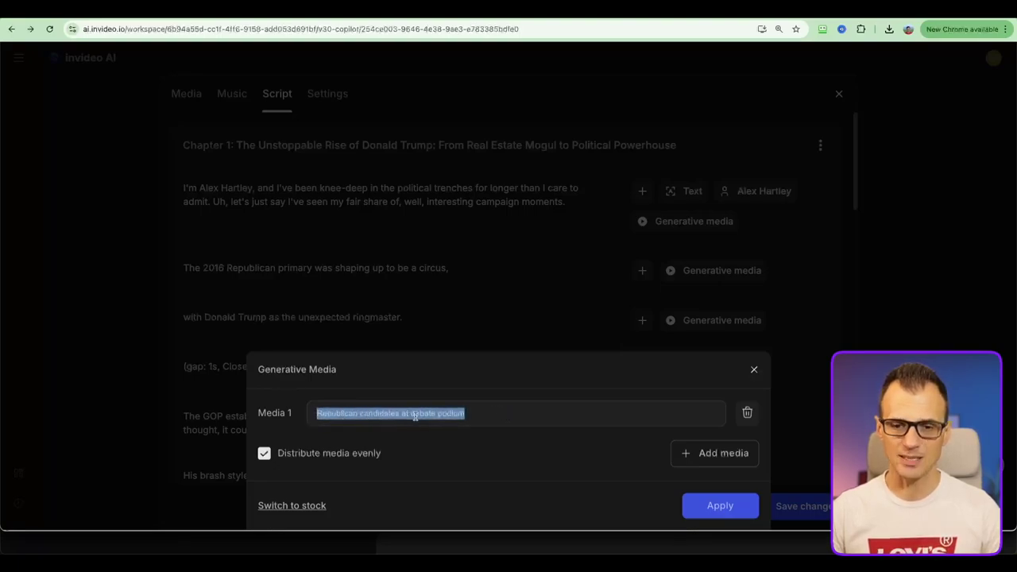
{"action": "left_click", "coordinate": [753, 371]}
{"action": "scroll", "coordinate": [318, 310], "scroll_direction": "down", "scroll_amount": 2}
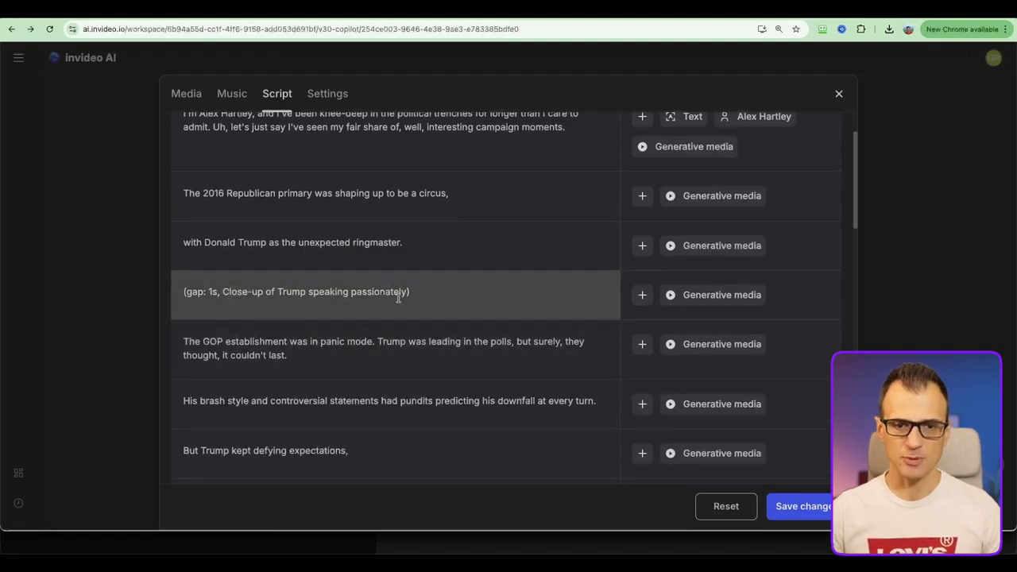
{"action": "left_click", "coordinate": [703, 300]}
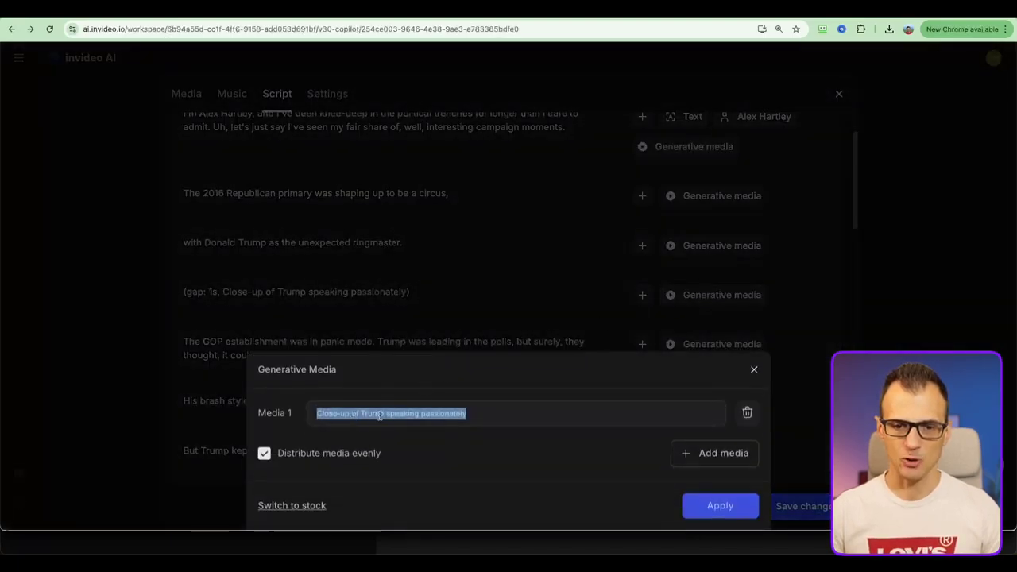
{"action": "left_click", "coordinate": [755, 370]}
Scroll through the remaining script rows and return to the video's media clips
{"action": "scroll", "coordinate": [483, 293], "scroll_direction": "down", "scroll_amount": 3}
{"action": "scroll", "coordinate": [482, 304], "scroll_direction": "down", "scroll_amount": 5}
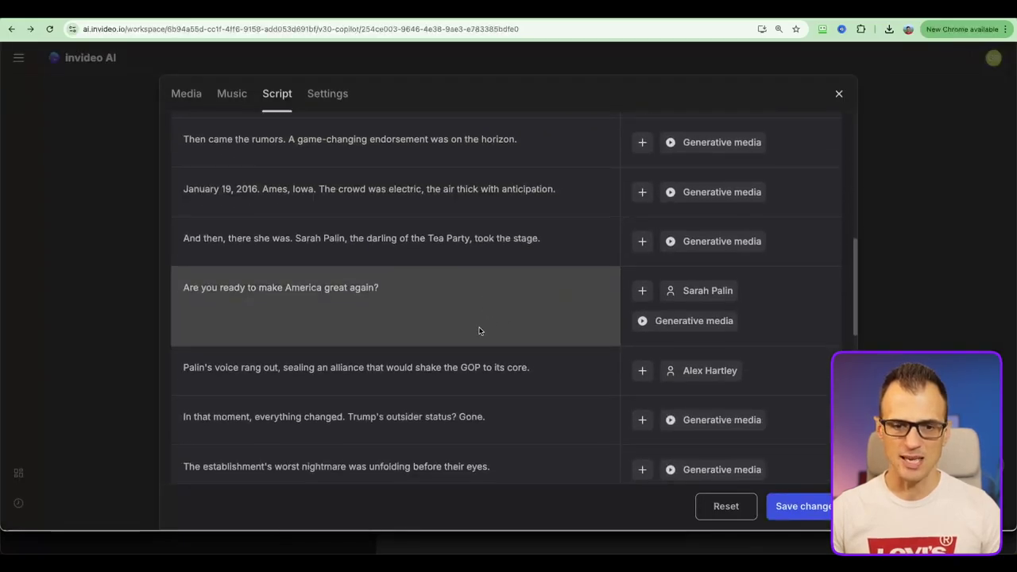
{"action": "scroll", "coordinate": [480, 333], "scroll_direction": "down", "scroll_amount": 10}
{"action": "scroll", "coordinate": [479, 326], "scroll_direction": "down", "scroll_amount": 5}
{"action": "scroll", "coordinate": [509, 319], "scroll_direction": "up", "scroll_amount": 5}
{"action": "scroll", "coordinate": [525, 317], "scroll_direction": "up", "scroll_amount": 15}
{"action": "scroll", "coordinate": [522, 316], "scroll_direction": "up", "scroll_amount": 5}
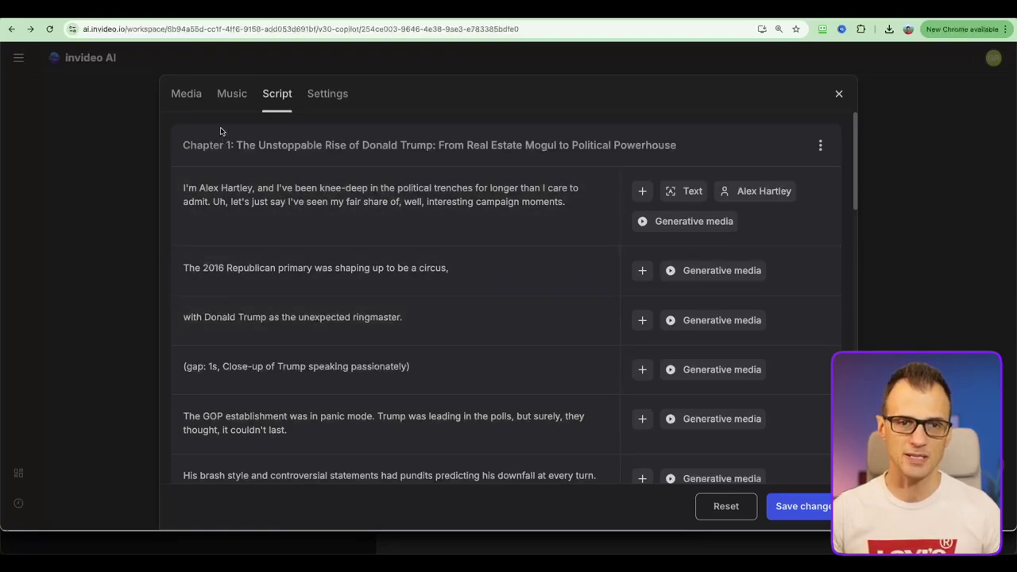
{"action": "left_click", "coordinate": [182, 94]}
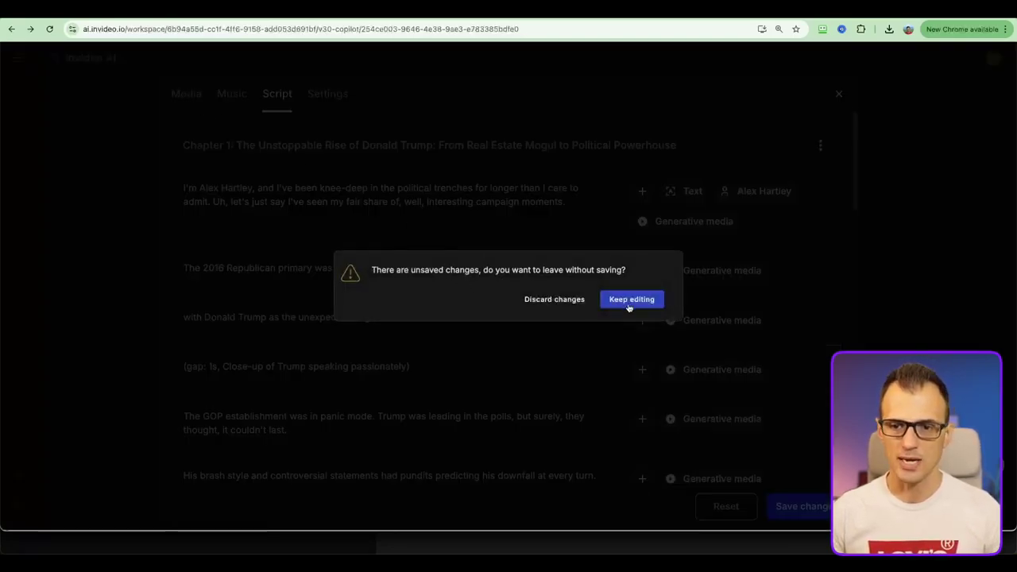
Browse the clip strip and select the 4-second newsroom studio clip, media 20
{"action": "left_click", "coordinate": [540, 299]}
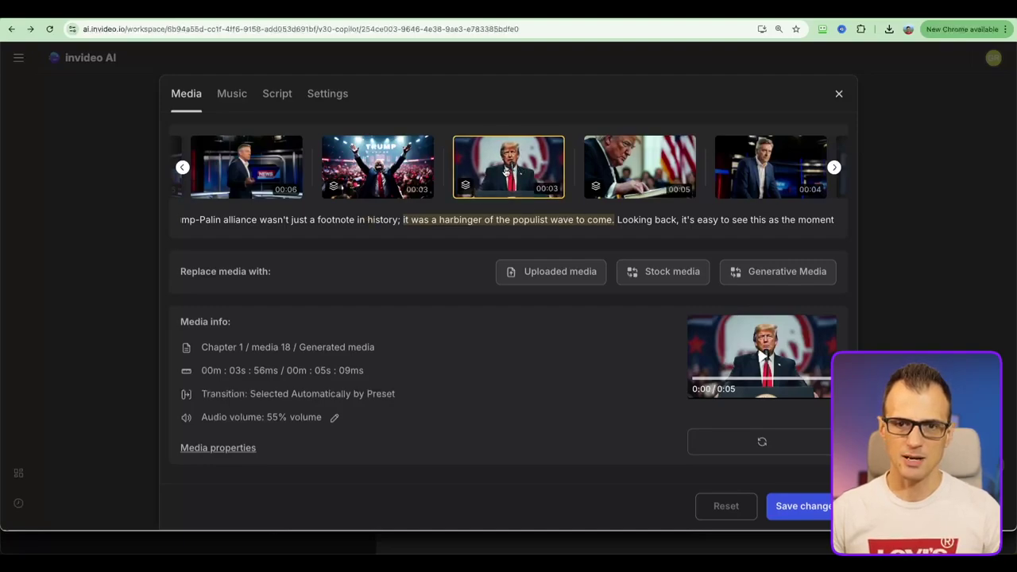
{"action": "left_click", "coordinate": [834, 167]}
{"action": "left_click", "coordinate": [834, 168]}
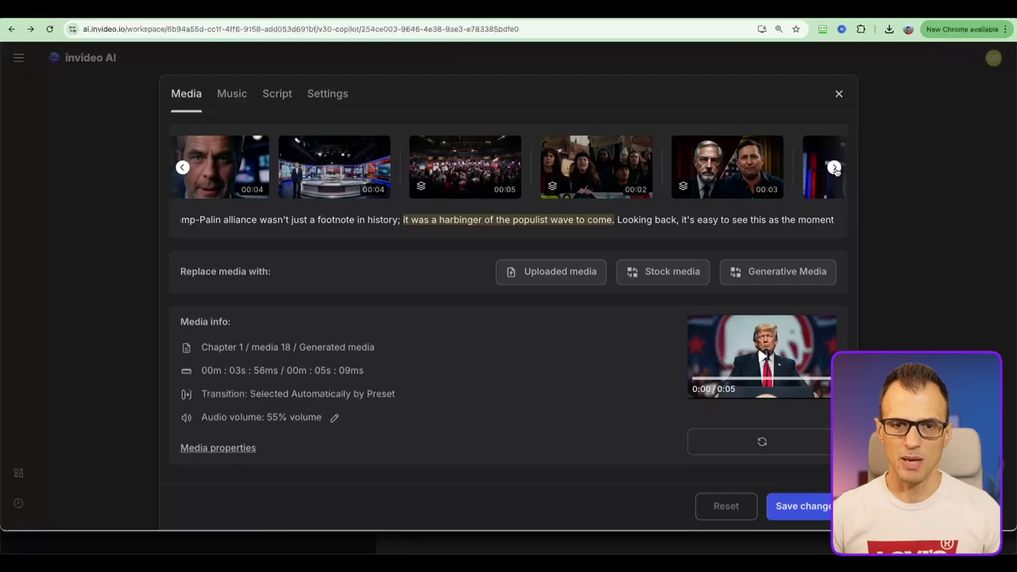
{"action": "left_click", "coordinate": [343, 185]}
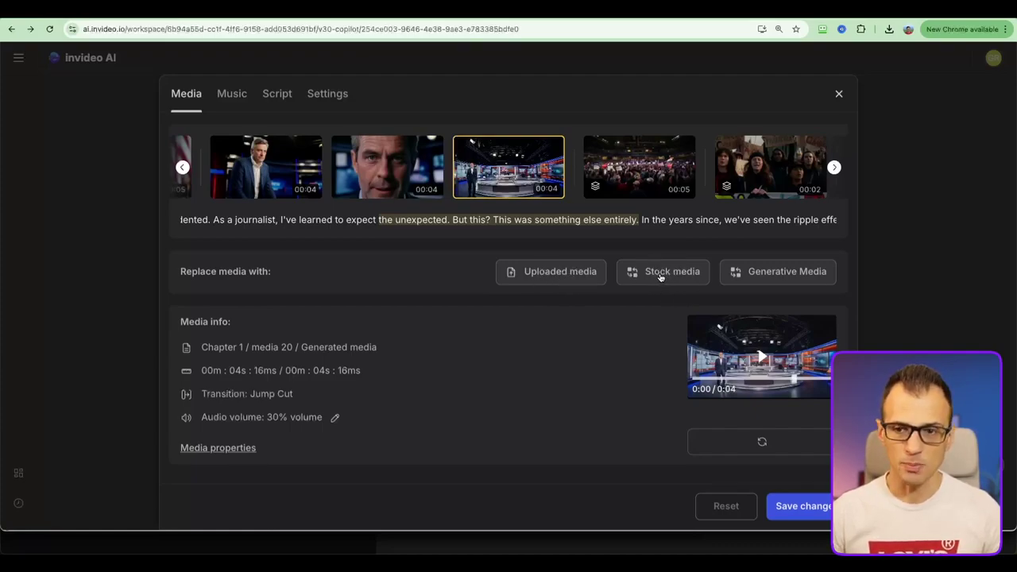
Generate a replacement clip from the text 'joe biden speaking passionately'
{"action": "left_click", "coordinate": [760, 273]}
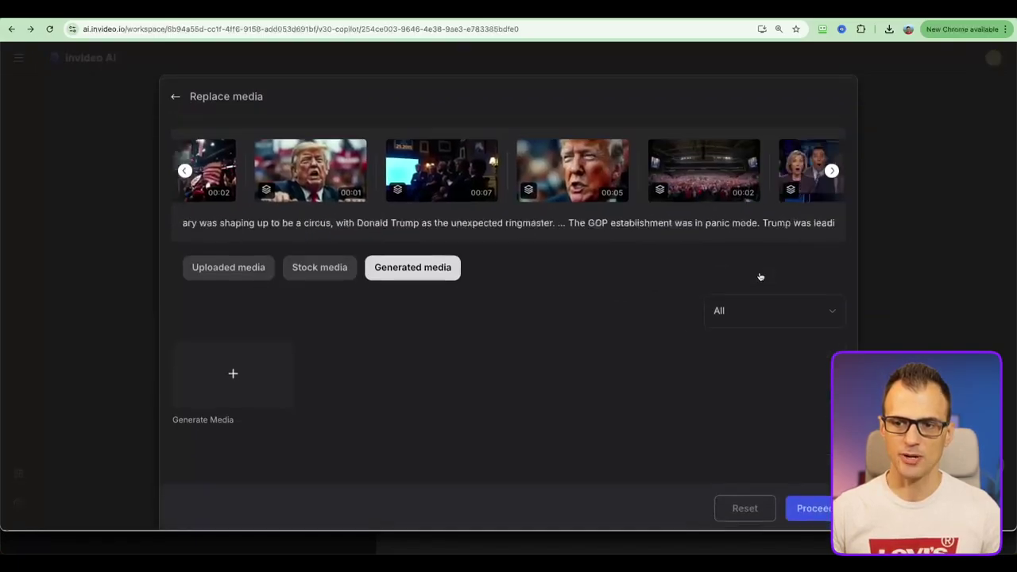
{"action": "scroll", "coordinate": [477, 310], "scroll_direction": "down", "scroll_amount": 5}
{"action": "scroll", "coordinate": [294, 411], "scroll_direction": "down", "scroll_amount": 2}
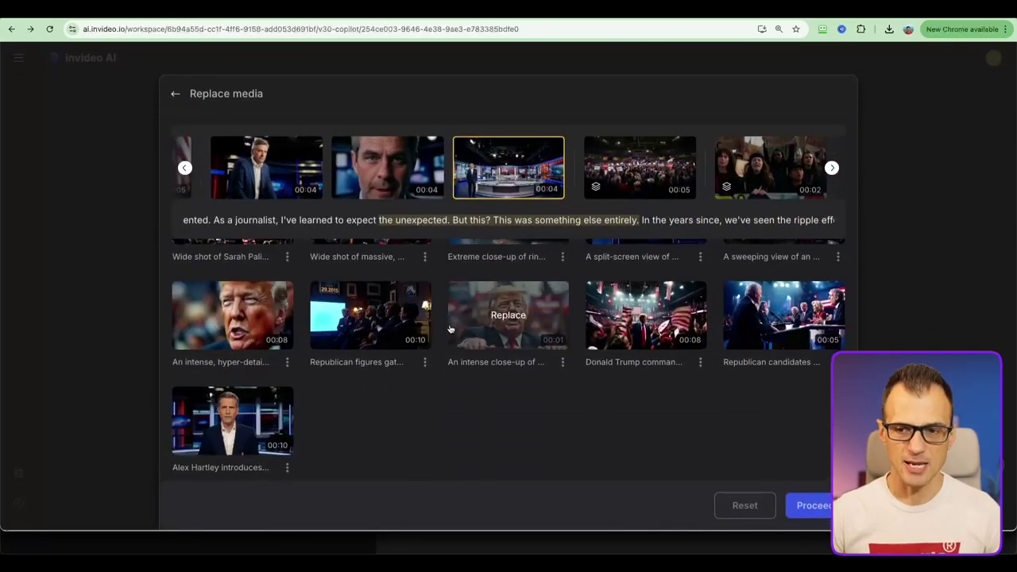
{"action": "scroll", "coordinate": [294, 410], "scroll_direction": "up", "scroll_amount": 5}
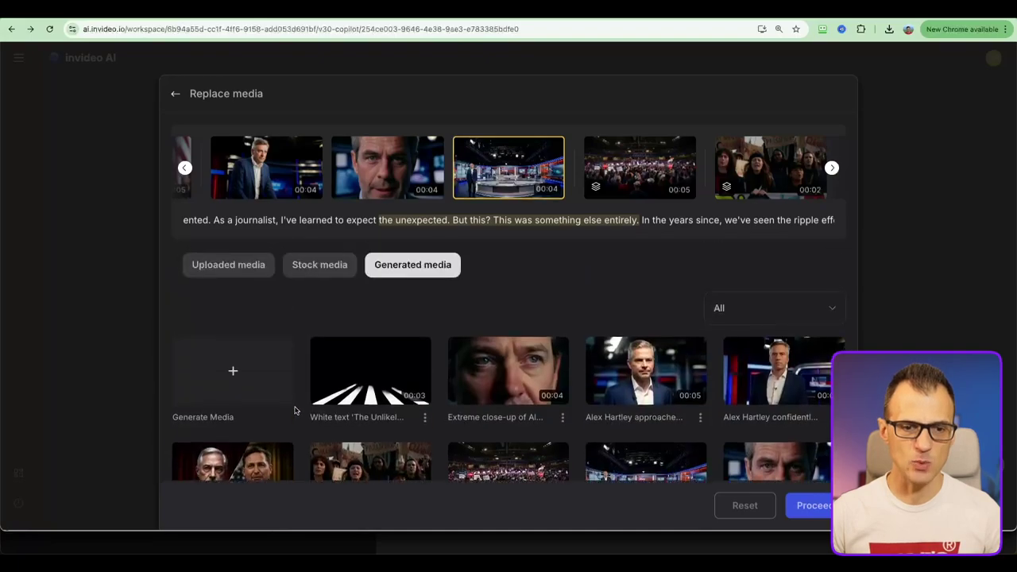
{"action": "left_click", "coordinate": [233, 370]}
{"action": "type", "text": "joe biden speaking passionately"}
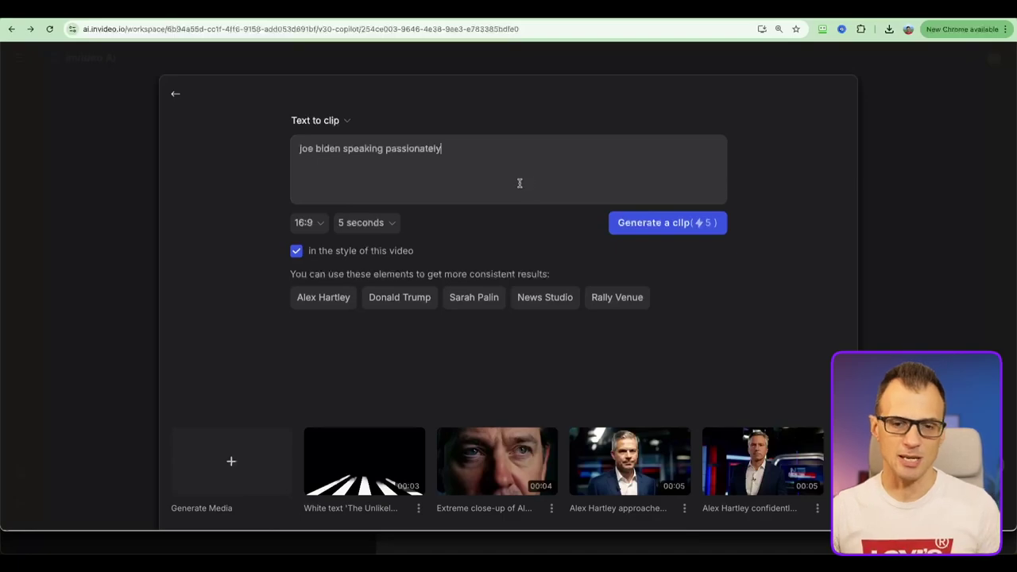
{"action": "left_click", "coordinate": [631, 229]}
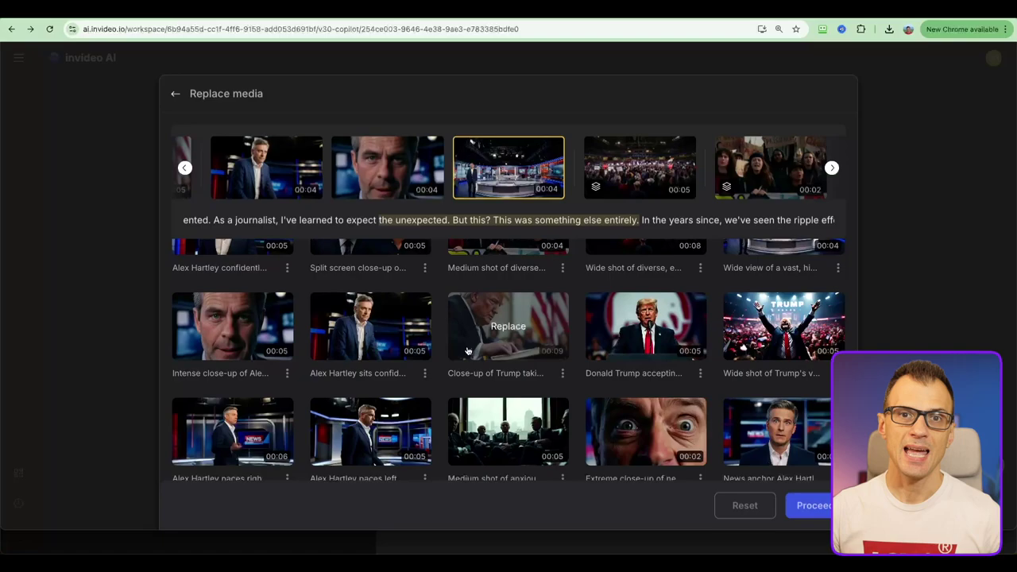
{"action": "scroll", "coordinate": [249, 316], "scroll_direction": "down", "scroll_amount": 3}
{"action": "scroll", "coordinate": [249, 317], "scroll_direction": "down", "scroll_amount": 3}
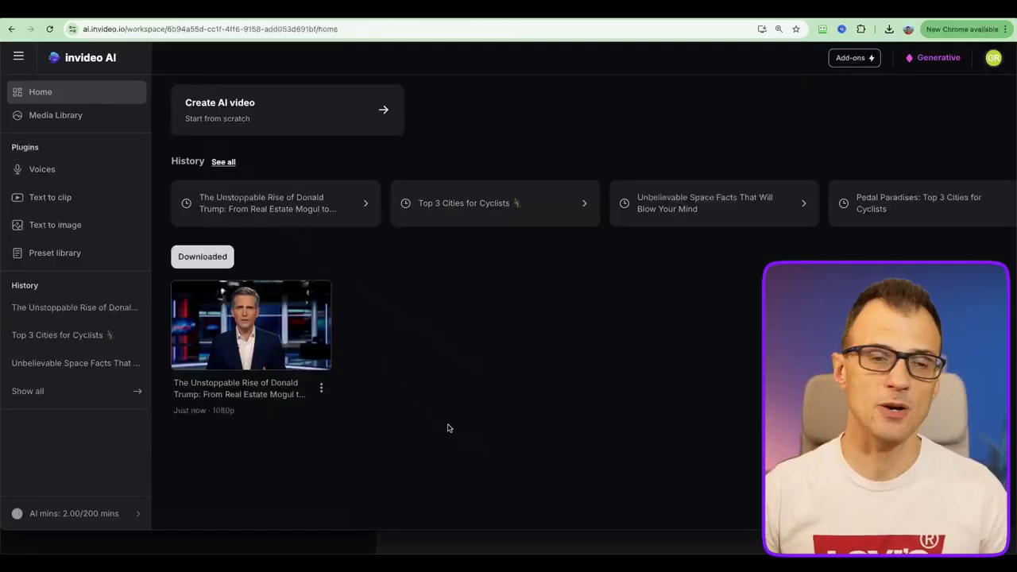
Start a new AI video and paste the strawberry Coca-Cola ad prompt
{"action": "left_click", "coordinate": [203, 119]}
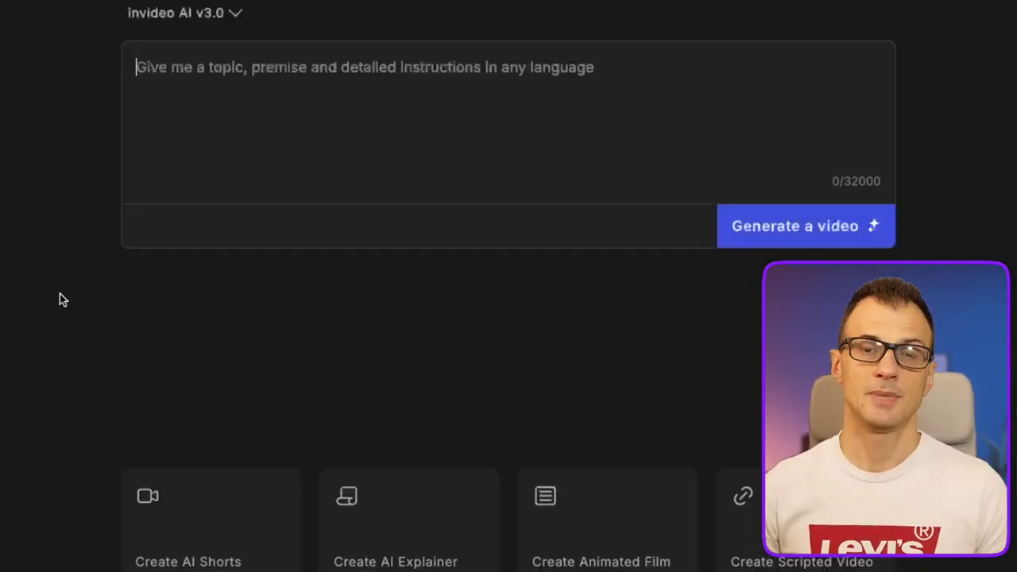
{"action": "type", "text": "Create a 30 seconds ad video for YouTube about  Coca cola but strawberry flavored. Use wide cinematic shots and close ups of the product from time to time"}
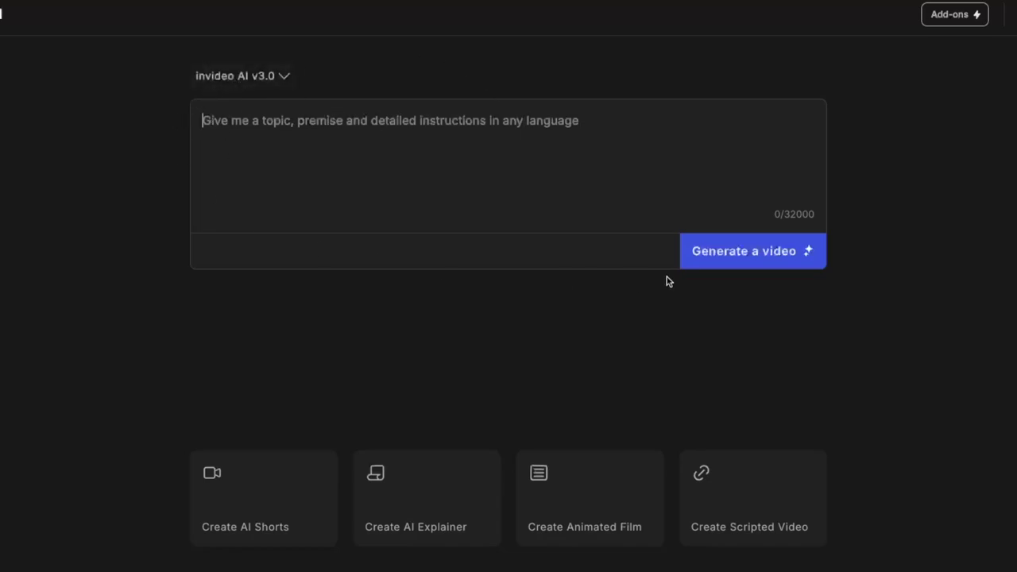
Paste the Coca-Cola ad prompt into the prompt box and highlight its text
{"action": "type", "text": "Create a 30 seconds ad video for YouTube about  Coca cola but strawberry flavored. Use wide cinematic shots and close ups of the product from time to time"}
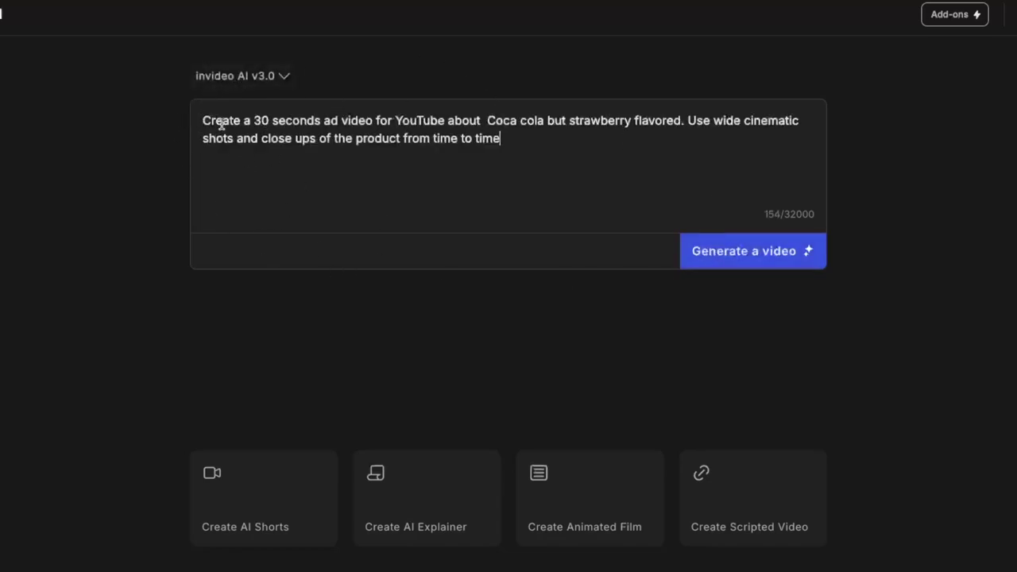
{"action": "mouse_move", "coordinate": [202, 120]}
{"action": "left_mouse_down"}
{"action": "mouse_move", "coordinate": [527, 135]}
{"action": "mouse_move", "coordinate": [163, 120]}
{"action": "left_mouse_up"}
{"action": "left_click", "coordinate": [527, 138]}
{"action": "left_click", "coordinate": [210, 189]}
{"action": "left_click_drag", "start_coordinate": [252, 156], "coordinate": [151, 103]}
{"action": "left_click", "coordinate": [176, 127]}
Replace it with the kimchi fried rice prompt, then the Dalai Lama Moksha prompt
{"action": "left_click_drag", "start_coordinate": [522, 138], "coordinate": [203, 120]}
{"action": "type", "text": "Create a 1 minute long food video for Instagram about The best kimchi fried rice recipe you will ever find. The recipe should be authentic and step by step recipe should be shown. with proper recipe visuals."}
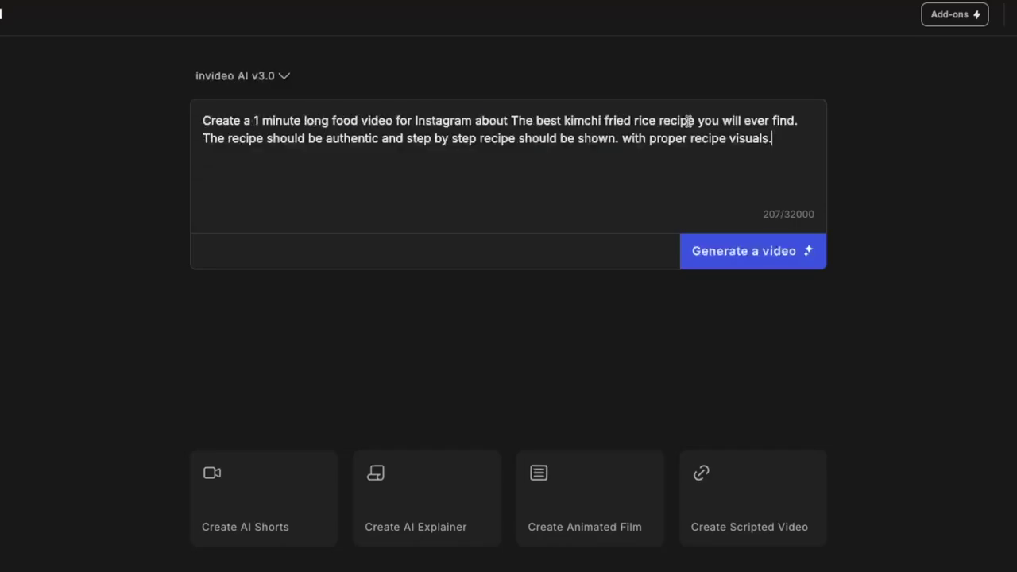
{"action": "mouse_move", "coordinate": [793, 140]}
{"action": "left_mouse_down"}
{"action": "mouse_move", "coordinate": [279, 139]}
{"action": "mouse_move", "coordinate": [202, 120]}
{"action": "left_mouse_up"}
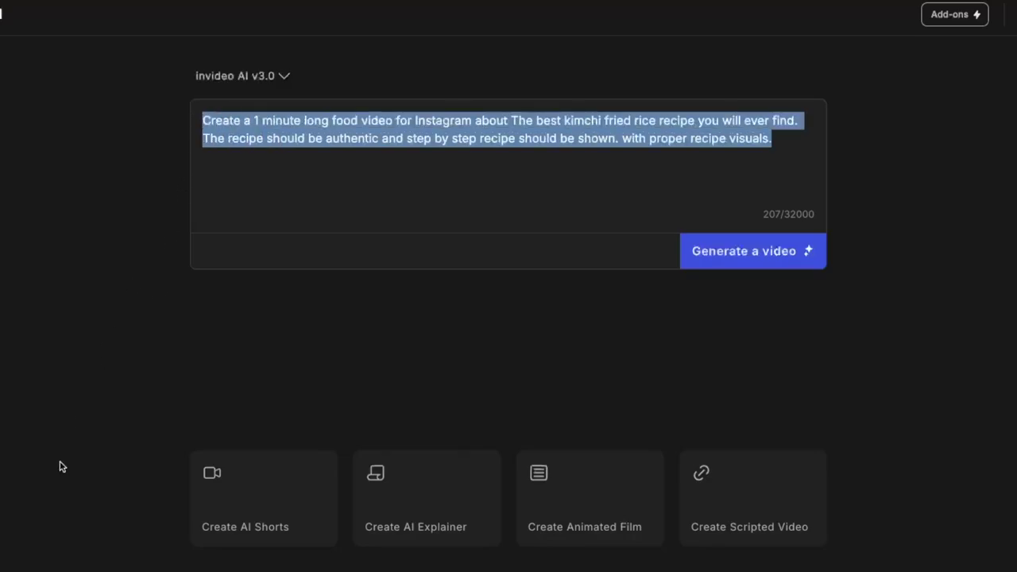
{"action": "type", "text": "Create a rapid cut short video for YouTube about  Create a video about Dalai Lama explaining Moksha to a beginner. Give relevant examples to convey the topic. Keep the visuals of Dalai Lama consistent and hyper realisitic. Give a 3rd person narration for the whole video."}
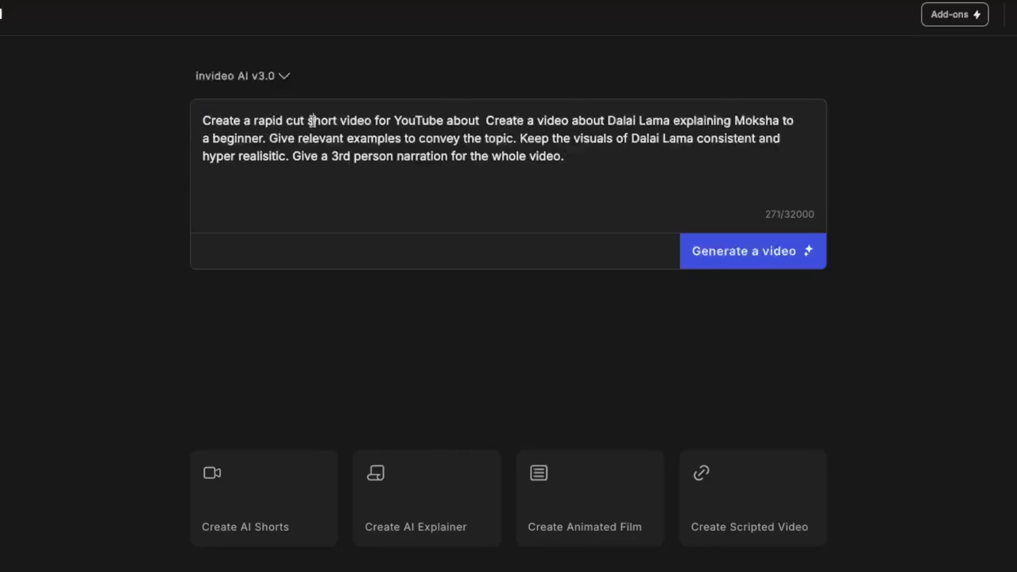
{"action": "left_click_drag", "start_coordinate": [311, 121], "coordinate": [475, 120]}
{"action": "left_click_drag", "start_coordinate": [599, 159], "coordinate": [147, 129]}
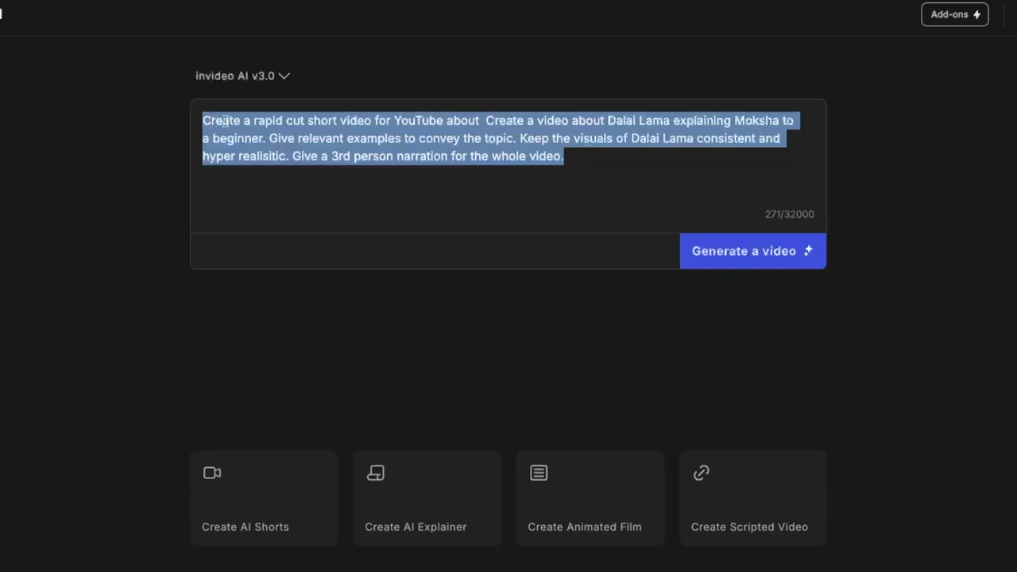
{"action": "left_click_drag", "start_coordinate": [578, 155], "coordinate": [180, 125]}
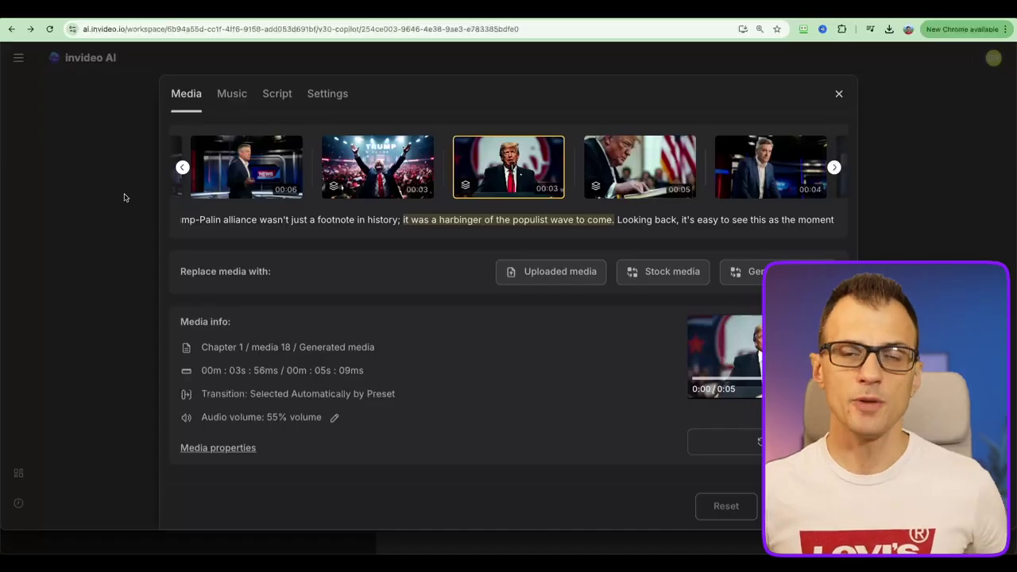
Review the Dark Strike music track and script lines, ending on the preset and volume settings
{"action": "left_click", "coordinate": [225, 96]}
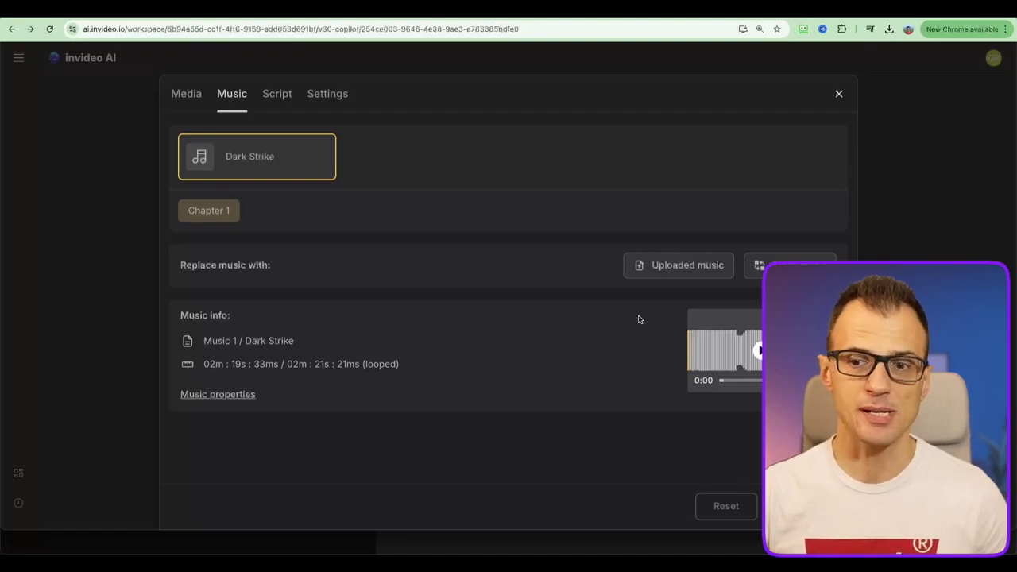
{"action": "left_click", "coordinate": [277, 93]}
{"action": "scroll", "coordinate": [370, 267], "scroll_direction": "down", "scroll_amount": 3}
{"action": "scroll", "coordinate": [290, 370], "scroll_direction": "down", "scroll_amount": 4}
{"action": "scroll", "coordinate": [290, 370], "scroll_direction": "down", "scroll_amount": 5}
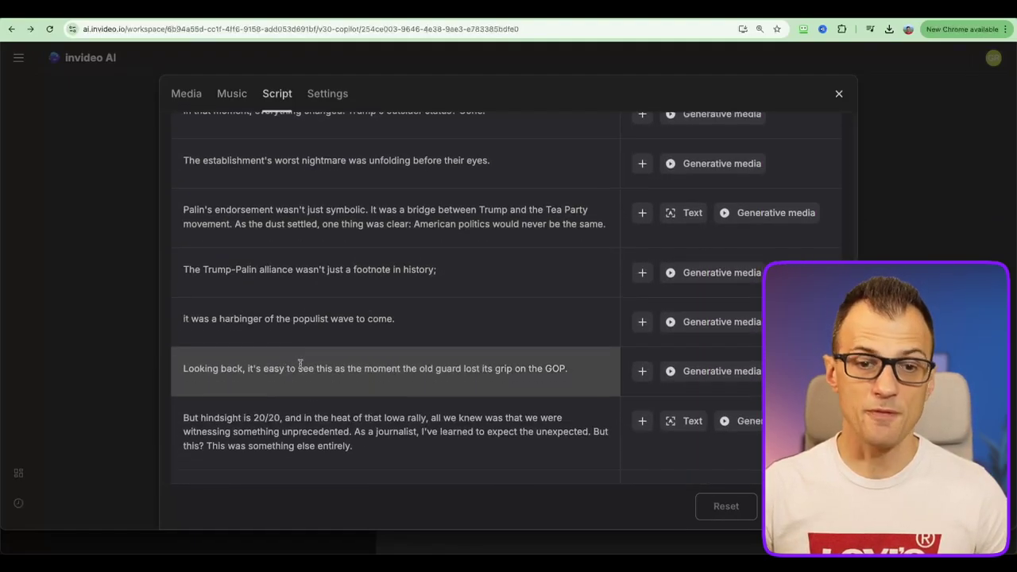
{"action": "scroll", "coordinate": [302, 363], "scroll_direction": "down", "scroll_amount": 3}
{"action": "scroll", "coordinate": [354, 380], "scroll_direction": "down", "scroll_amount": 1}
{"action": "scroll", "coordinate": [363, 377], "scroll_direction": "down", "scroll_amount": 2}
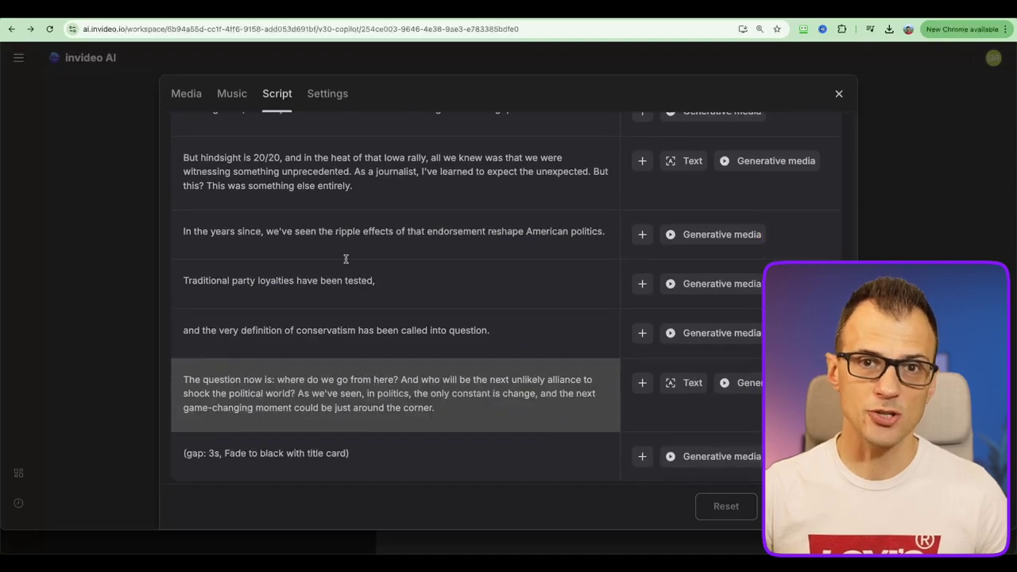
{"action": "left_click", "coordinate": [326, 94]}
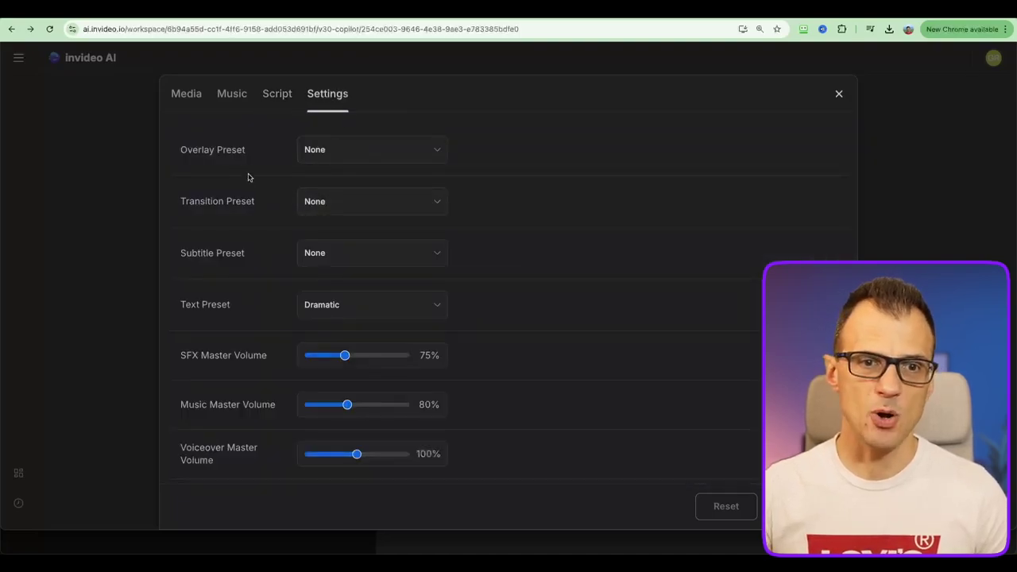
Check the Transition Preset choices, leave it at None, and scroll the settings
{"action": "left_click", "coordinate": [369, 201]}
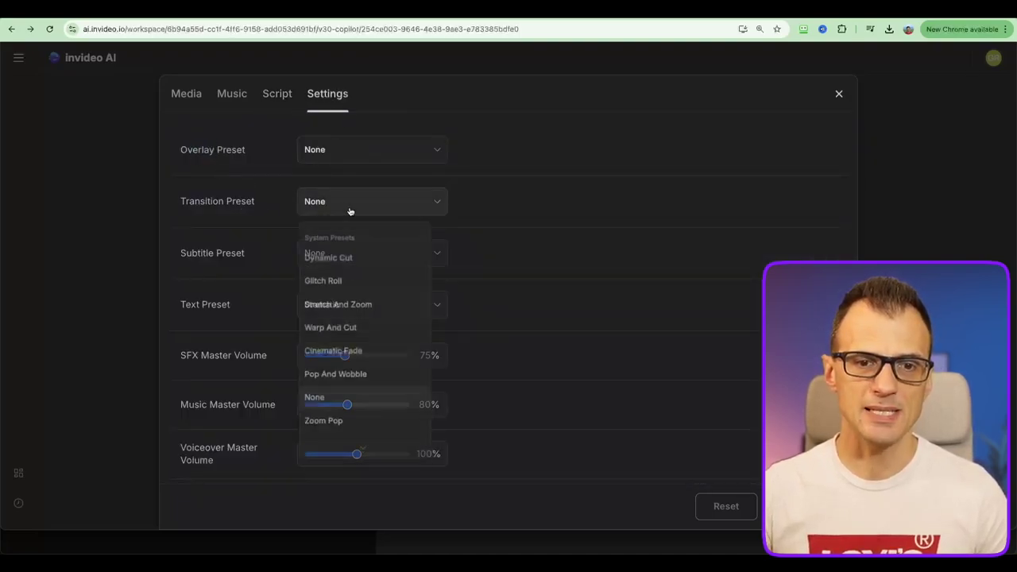
{"action": "left_click", "coordinate": [477, 239]}
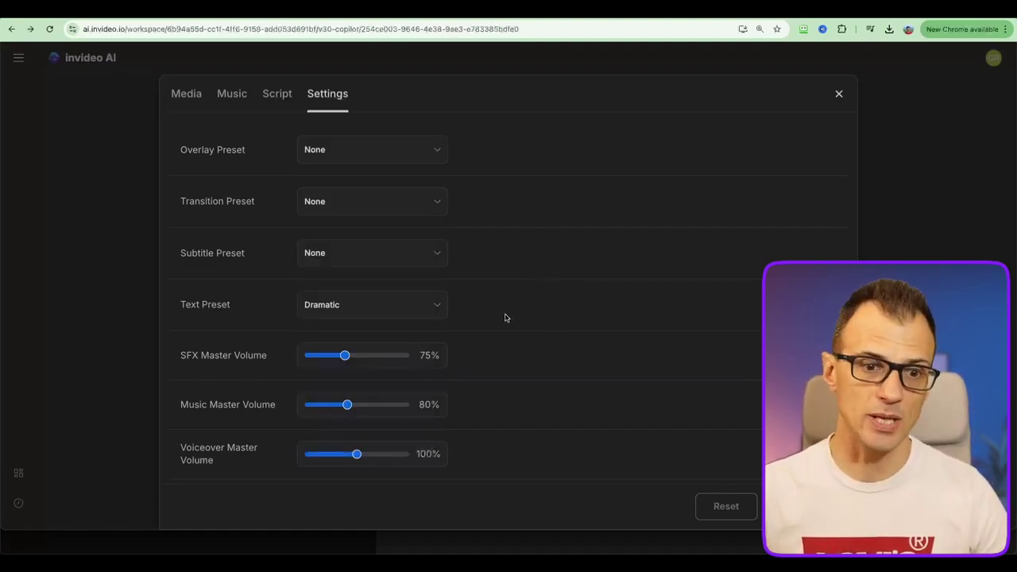
{"action": "scroll", "coordinate": [515, 339], "scroll_direction": "down", "scroll_amount": 3}
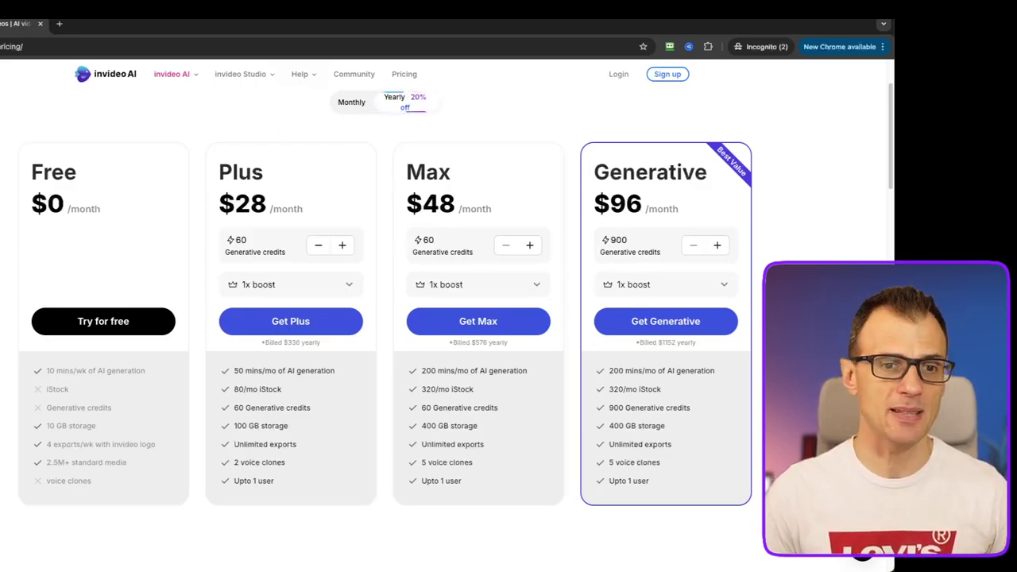
{"action": "mouse_move", "coordinate": [23, 168]}
{"action": "left_mouse_down"}
{"action": "mouse_move", "coordinate": [102, 210]}
{"action": "mouse_move", "coordinate": [22, 169]}
{"action": "left_mouse_up"}
{"action": "left_click", "coordinate": [137, 216]}
{"action": "left_click", "coordinate": [20, 171]}
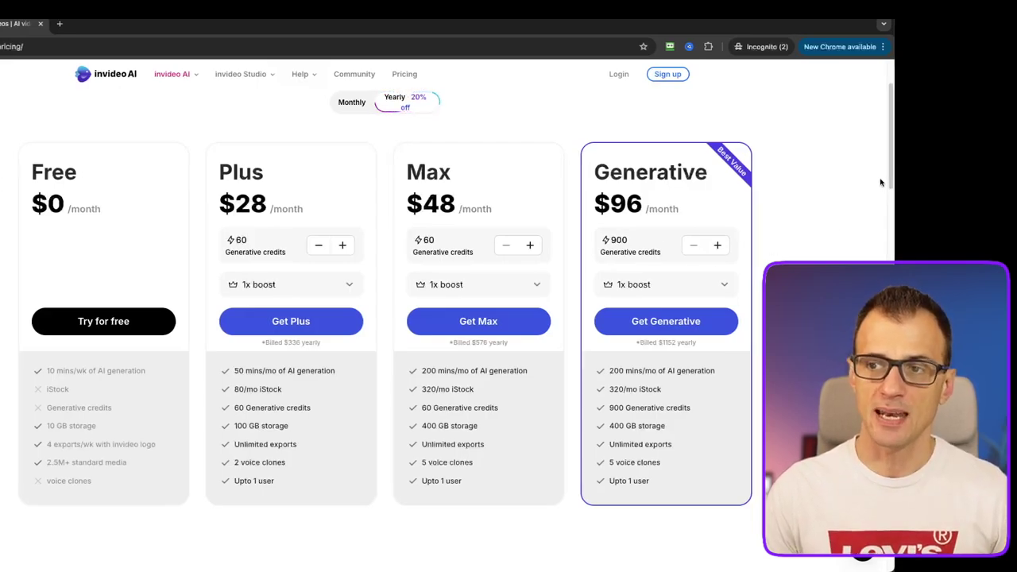
{"action": "scroll", "coordinate": [676, 171], "scroll_direction": "down", "scroll_amount": 1}
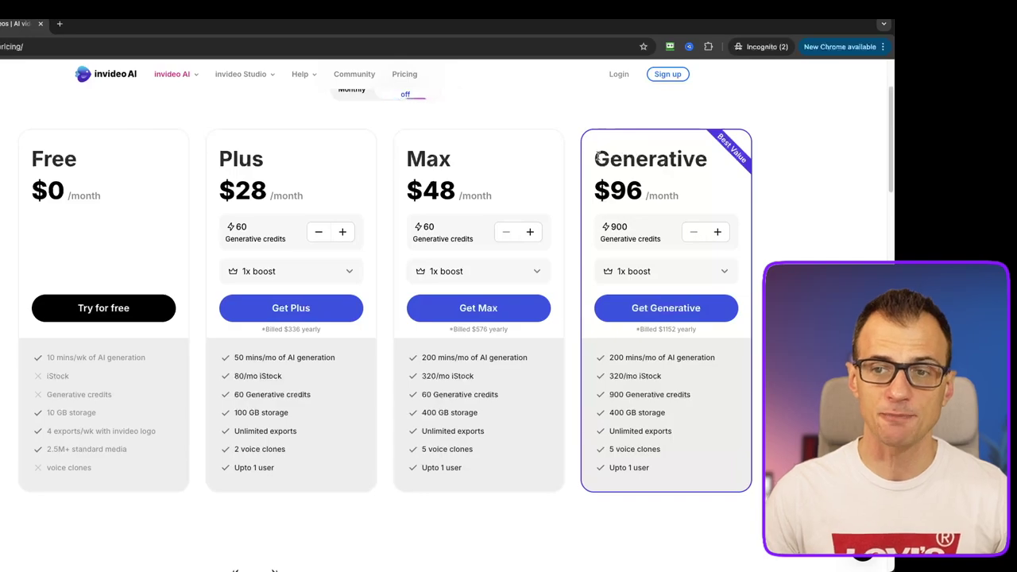
{"action": "left_click_drag", "start_coordinate": [596, 152], "coordinate": [659, 193]}
{"action": "left_click", "coordinate": [664, 199]}
{"action": "scroll", "coordinate": [726, 364], "scroll_direction": "down", "scroll_amount": 1}
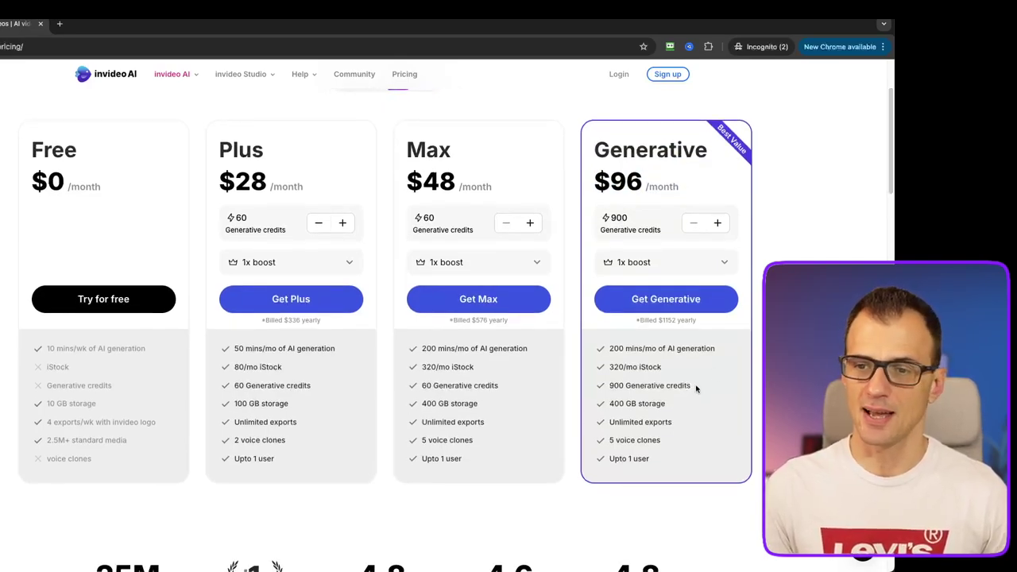
{"action": "left_click_drag", "start_coordinate": [695, 389], "coordinate": [619, 392]}
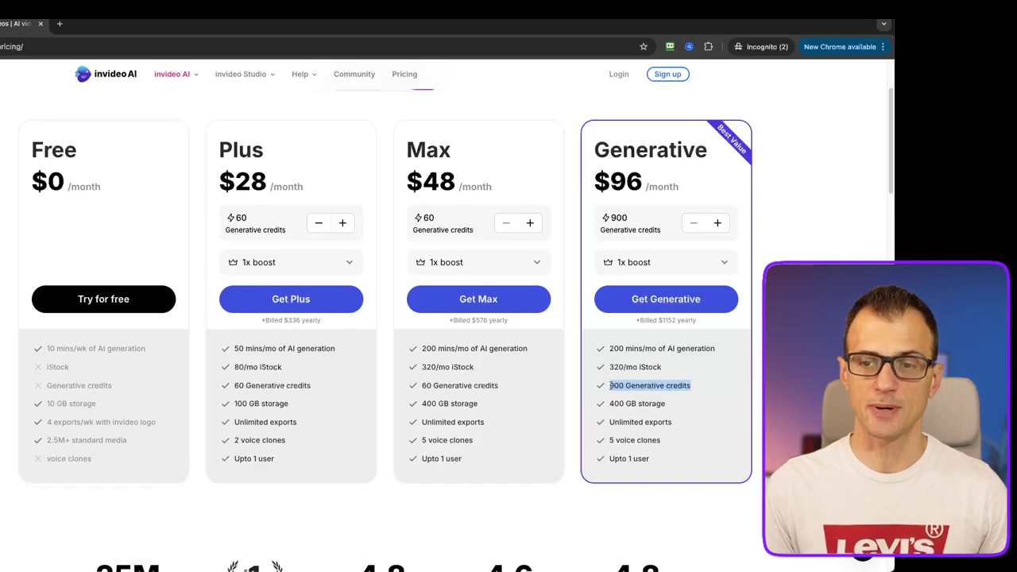
{"action": "left_click", "coordinate": [613, 386]}
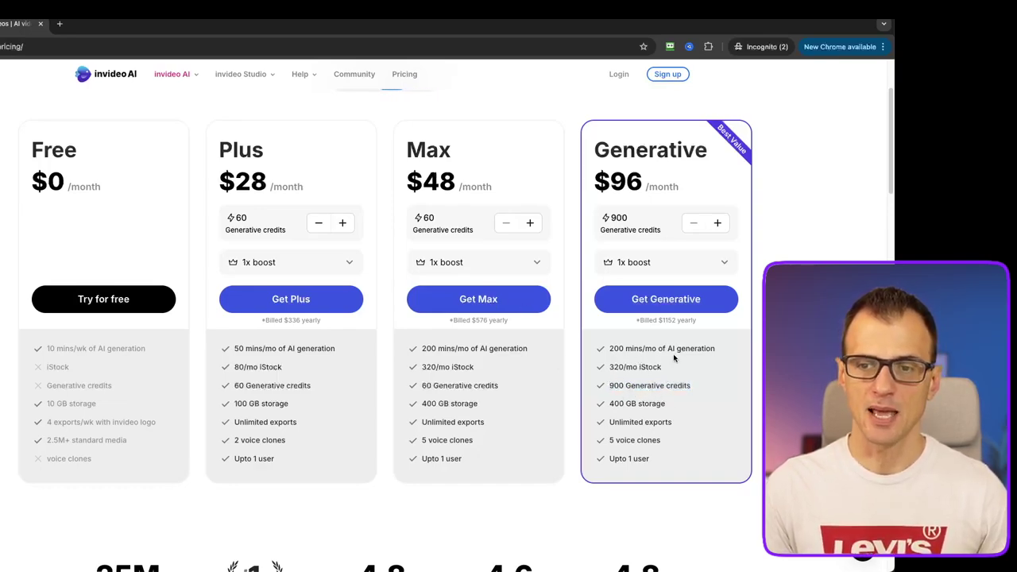
{"action": "left_click_drag", "start_coordinate": [716, 350], "coordinate": [665, 351]}
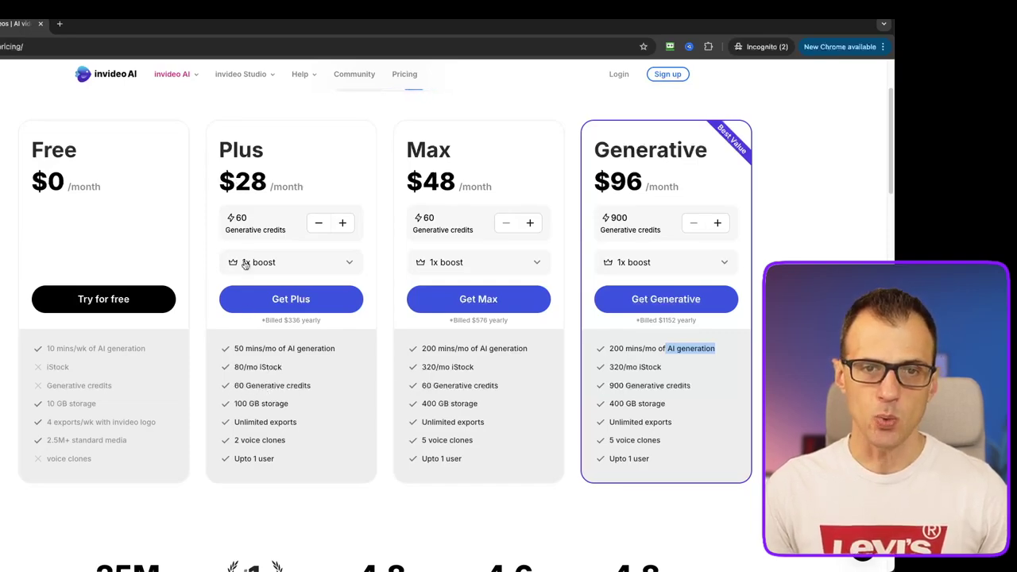
{"action": "left_click_drag", "start_coordinate": [312, 386], "coordinate": [237, 384]}
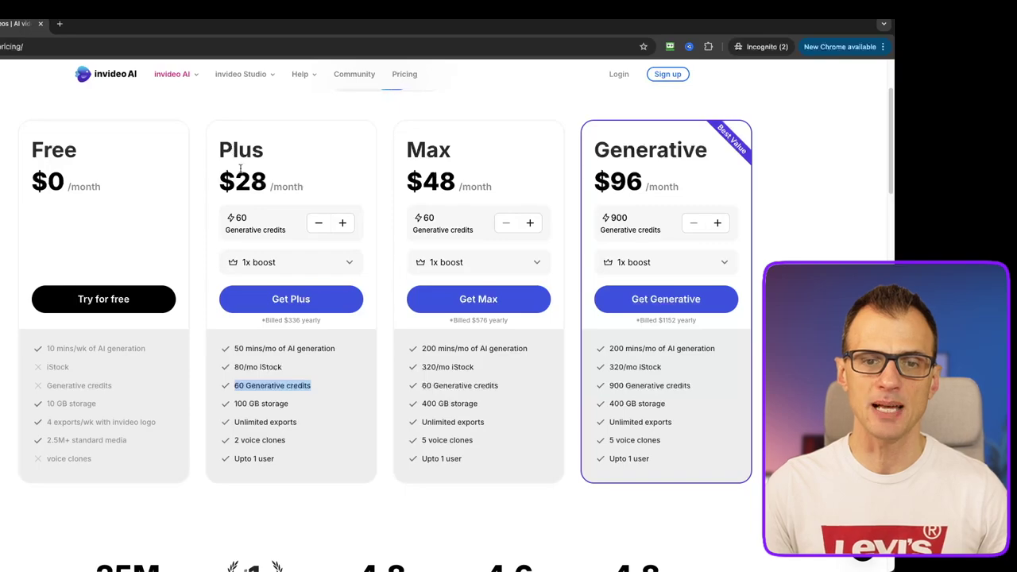
{"action": "left_click_drag", "start_coordinate": [507, 390], "coordinate": [418, 393]}
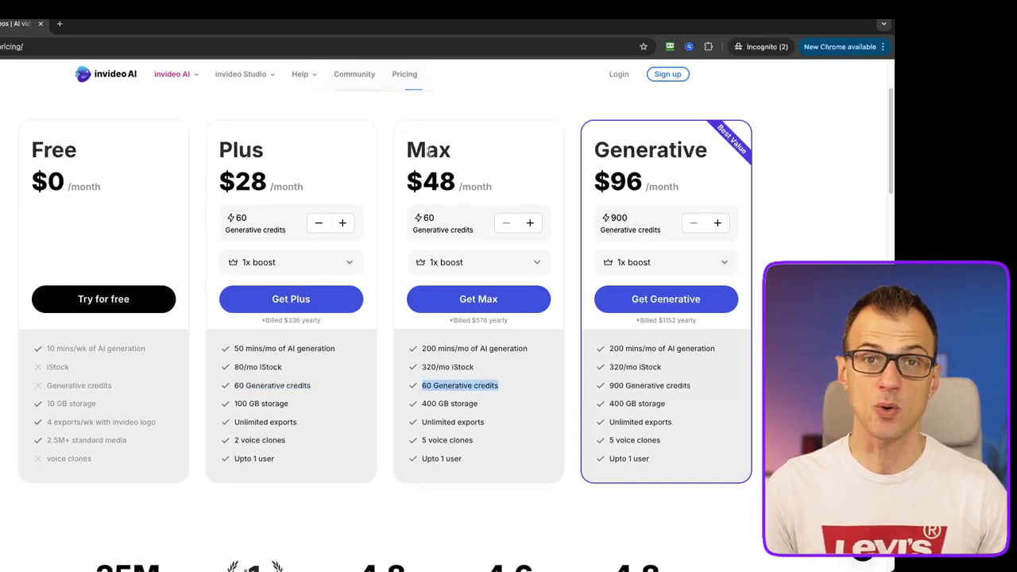
{"action": "left_click_drag", "start_coordinate": [693, 395], "coordinate": [593, 393]}
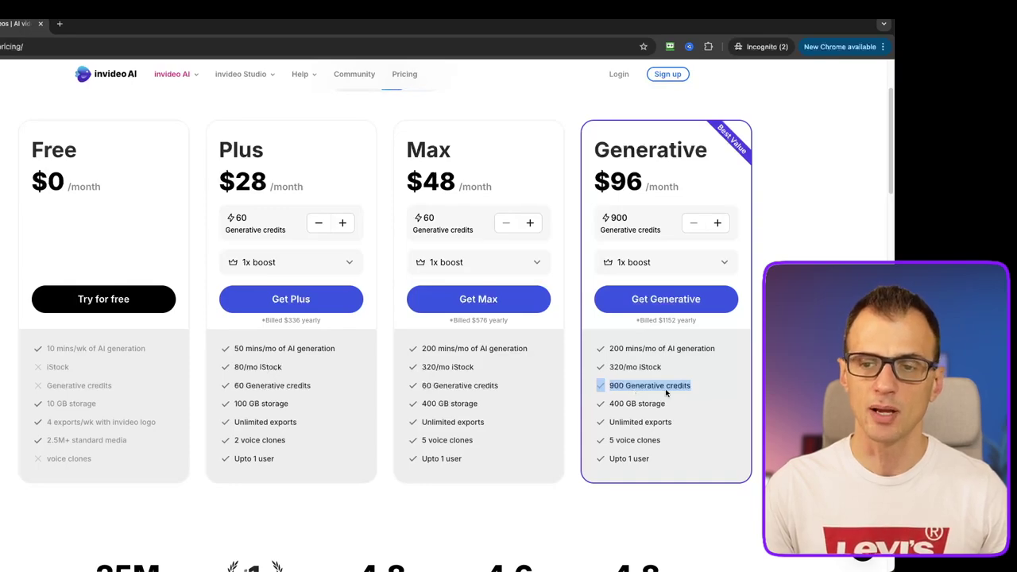
{"action": "left_click", "coordinate": [696, 390]}
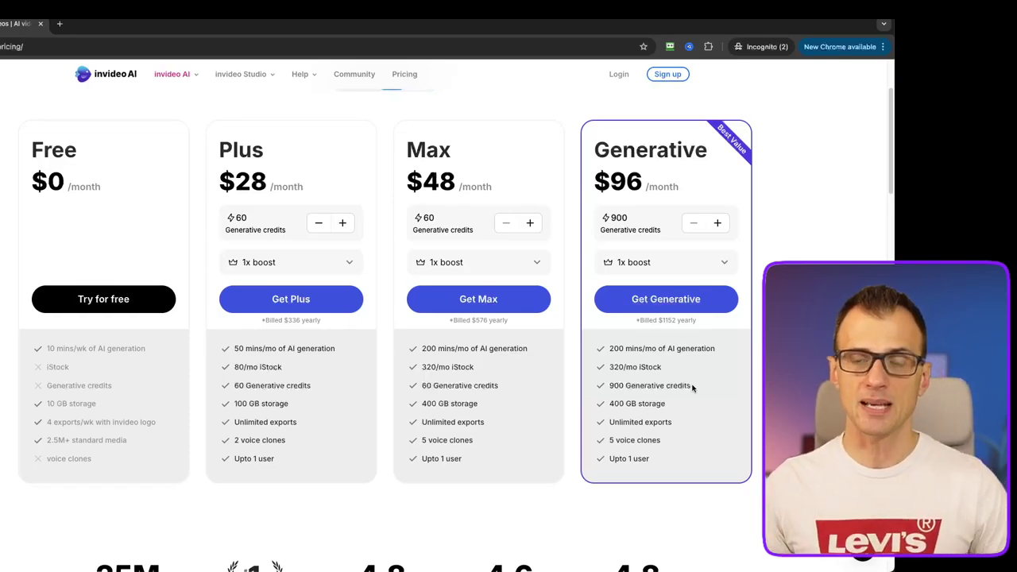
{"action": "left_click_drag", "start_coordinate": [685, 386], "coordinate": [613, 387]}
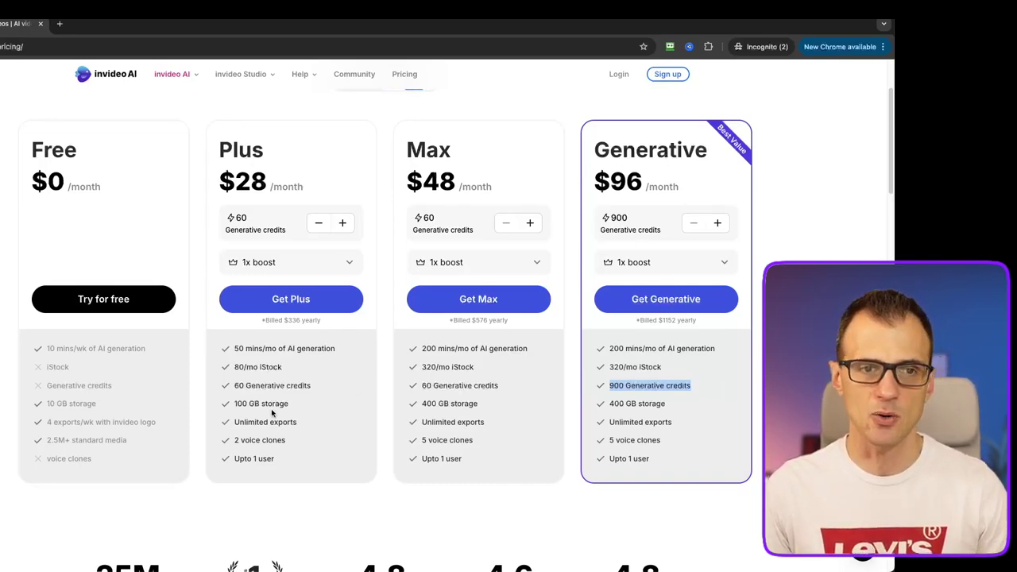
{"action": "left_click_drag", "start_coordinate": [25, 148], "coordinate": [53, 154]}
{"action": "left_click", "coordinate": [246, 145]}
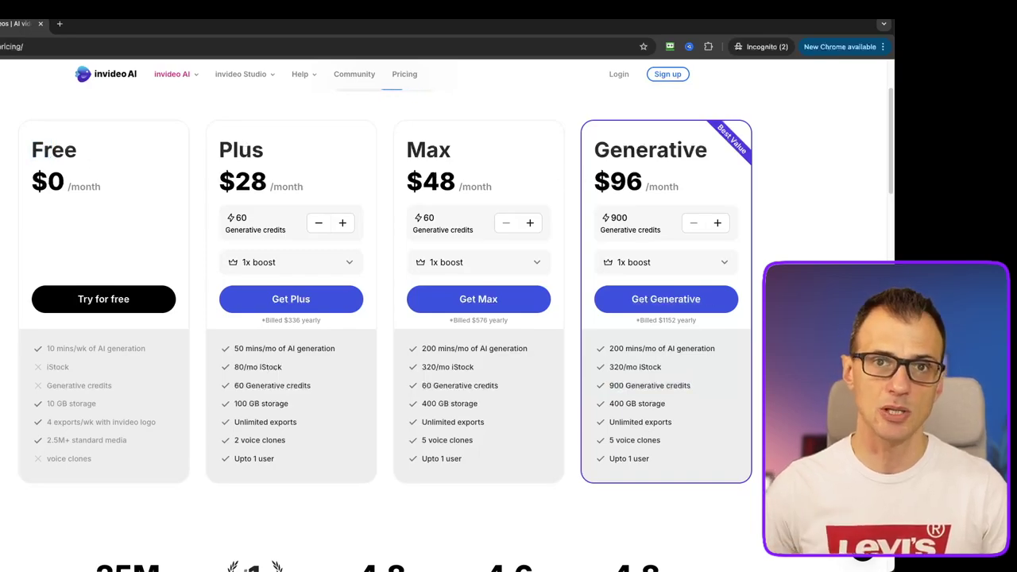
{"action": "scroll", "coordinate": [16, 320], "scroll_direction": "down", "scroll_amount": 1}
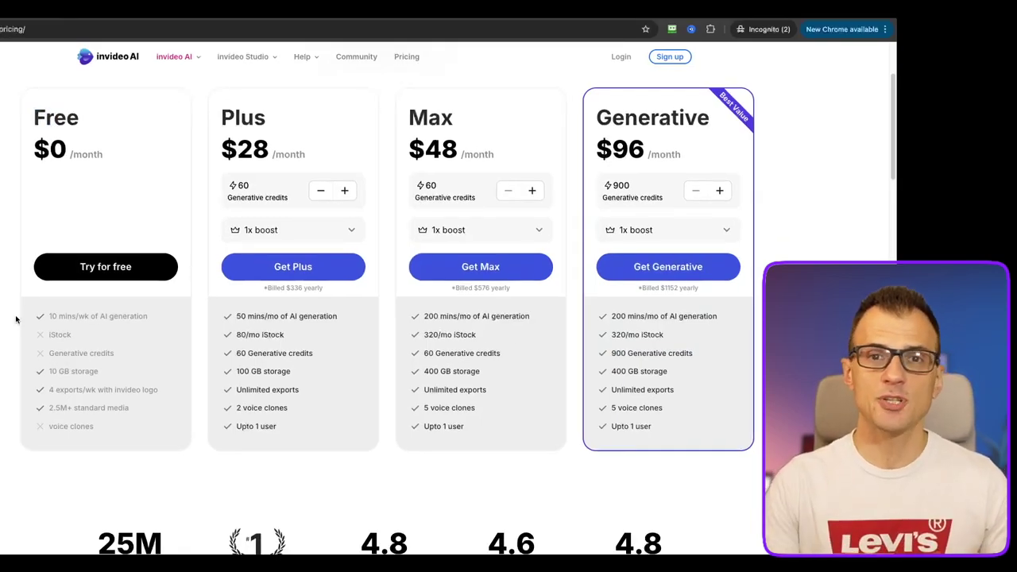